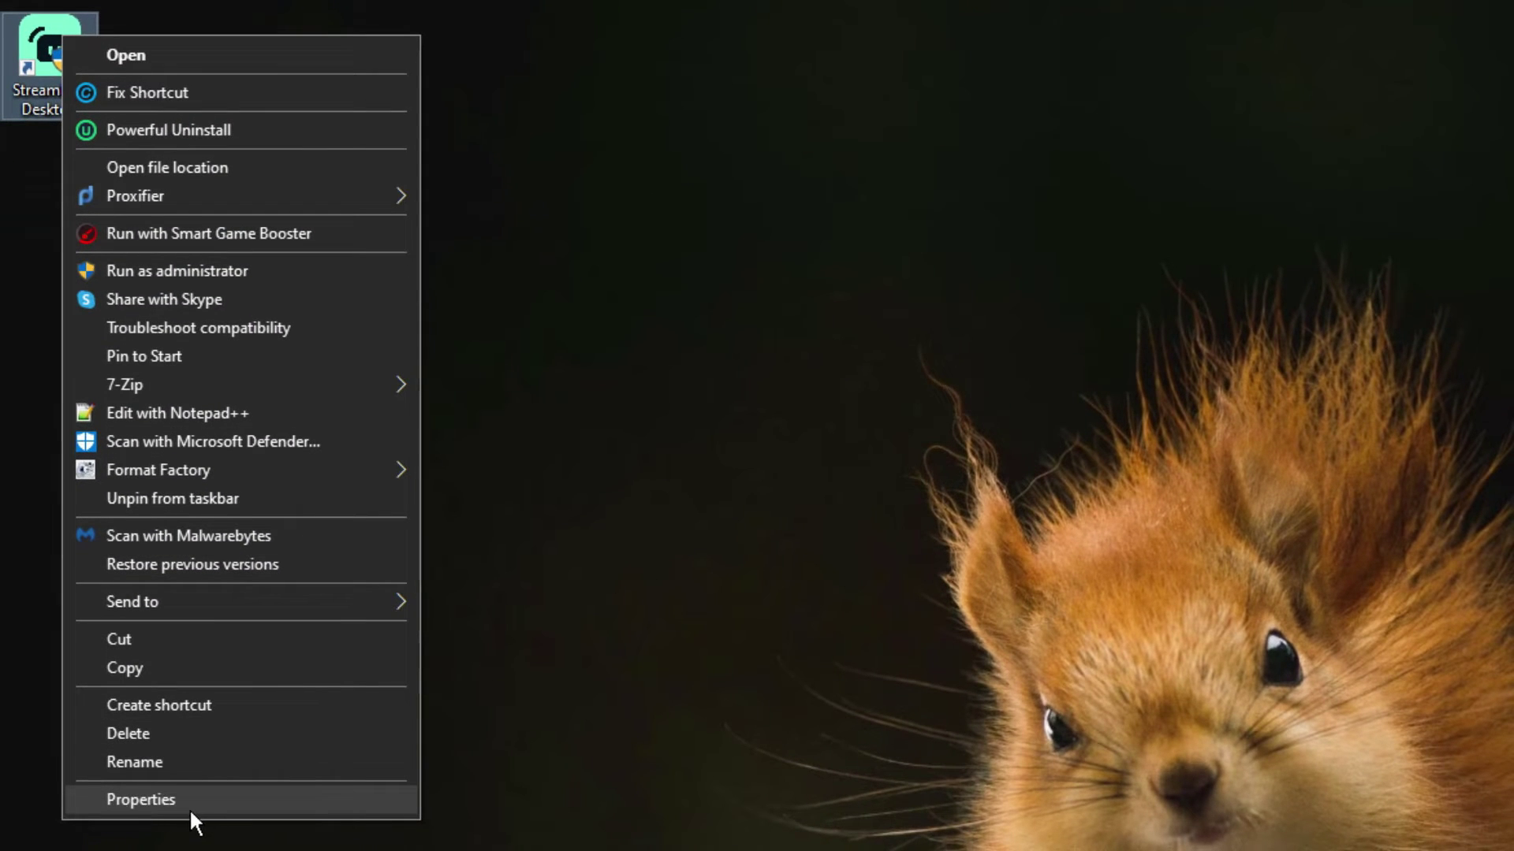
Open the Streamlabs Desktop shortcut's compatibility properties and accept them with running as an administrator enabled
left_click(190, 807)
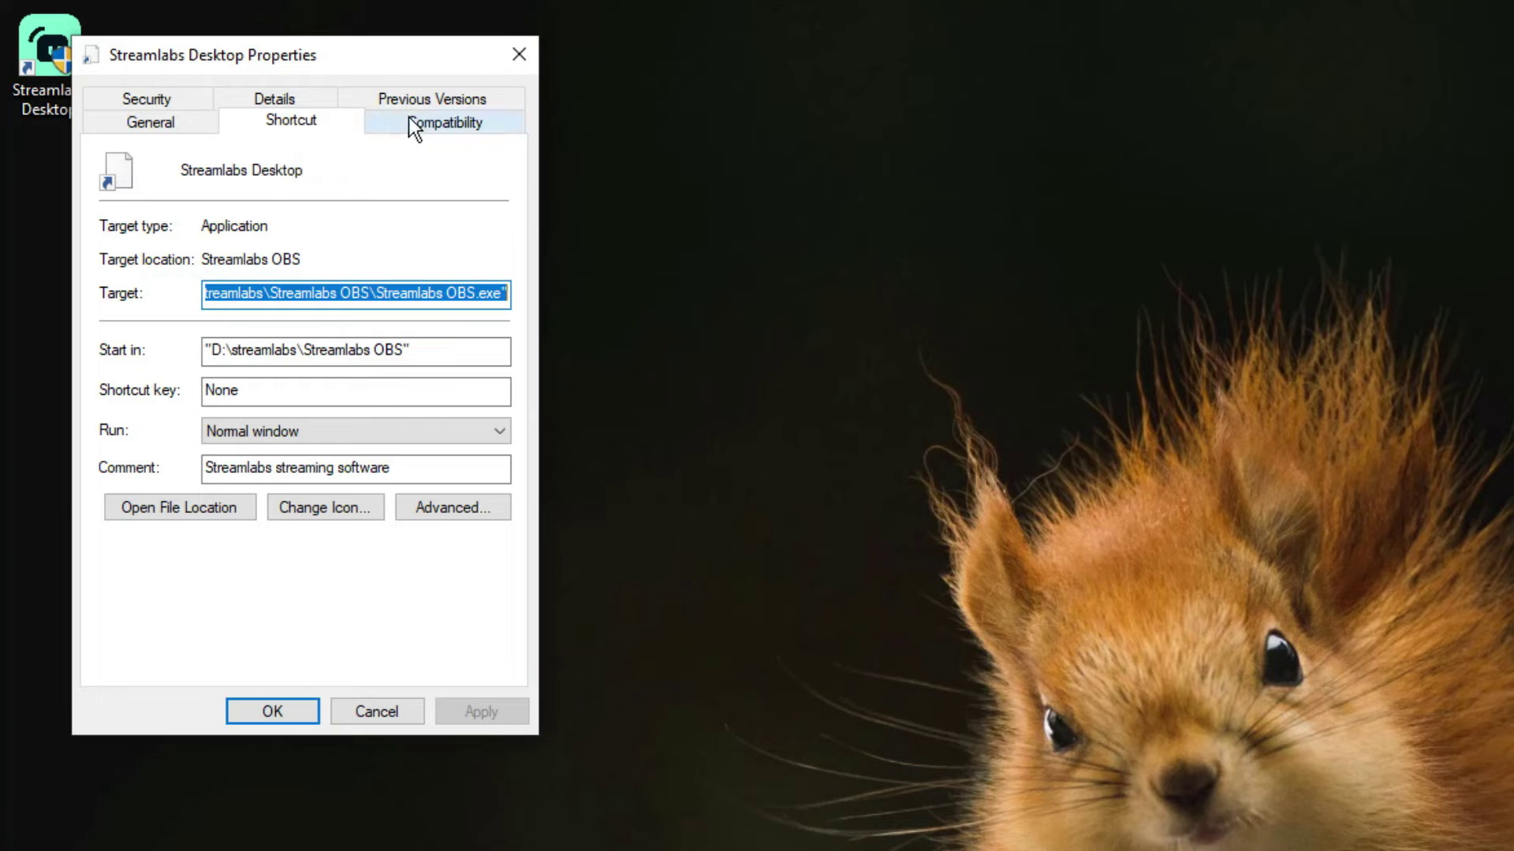
left_click(448, 130)
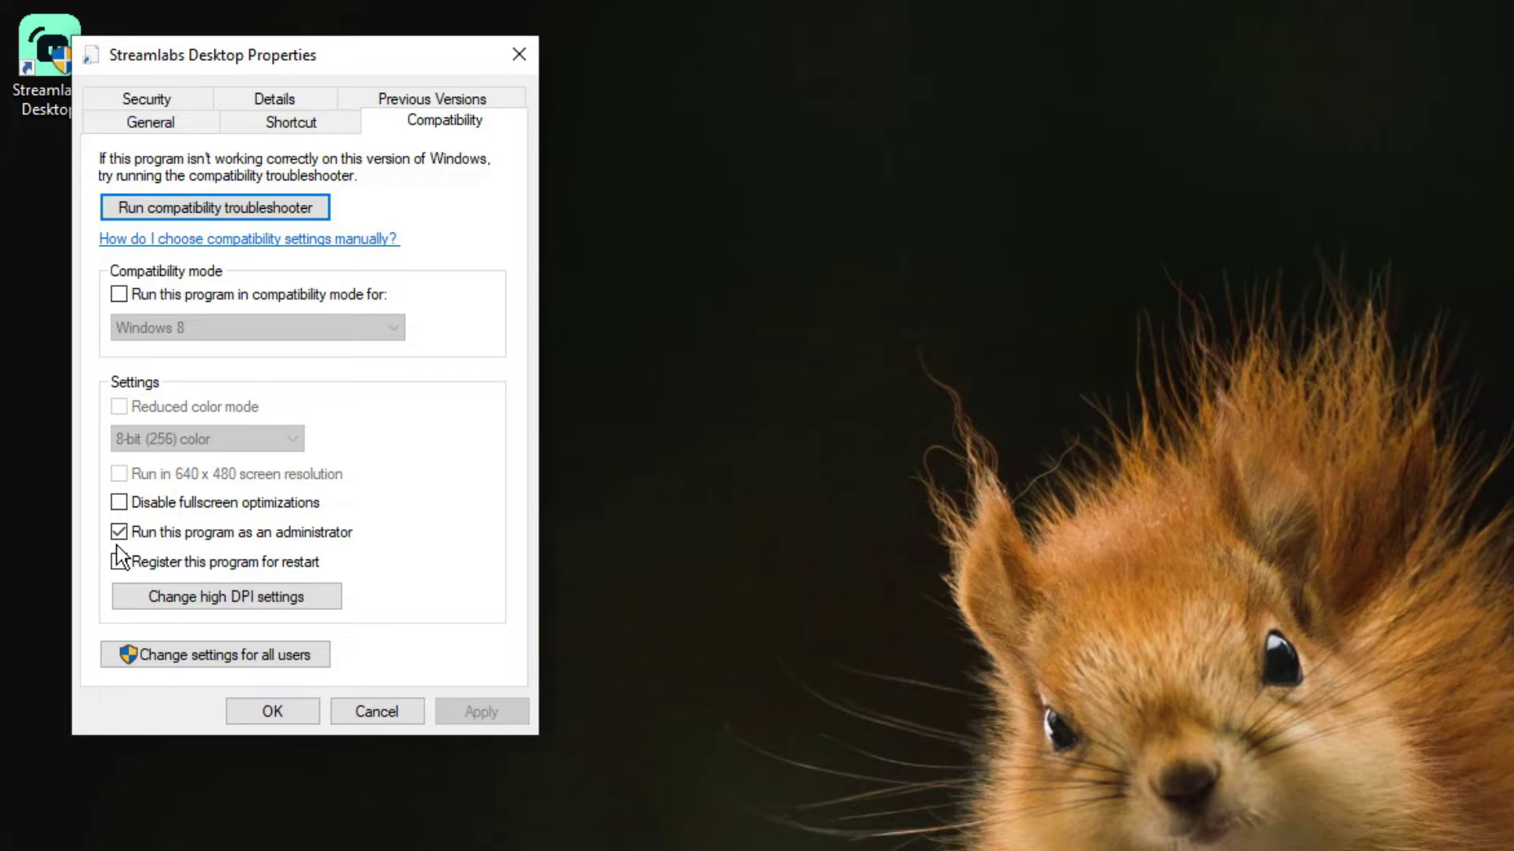
left_click(275, 709)
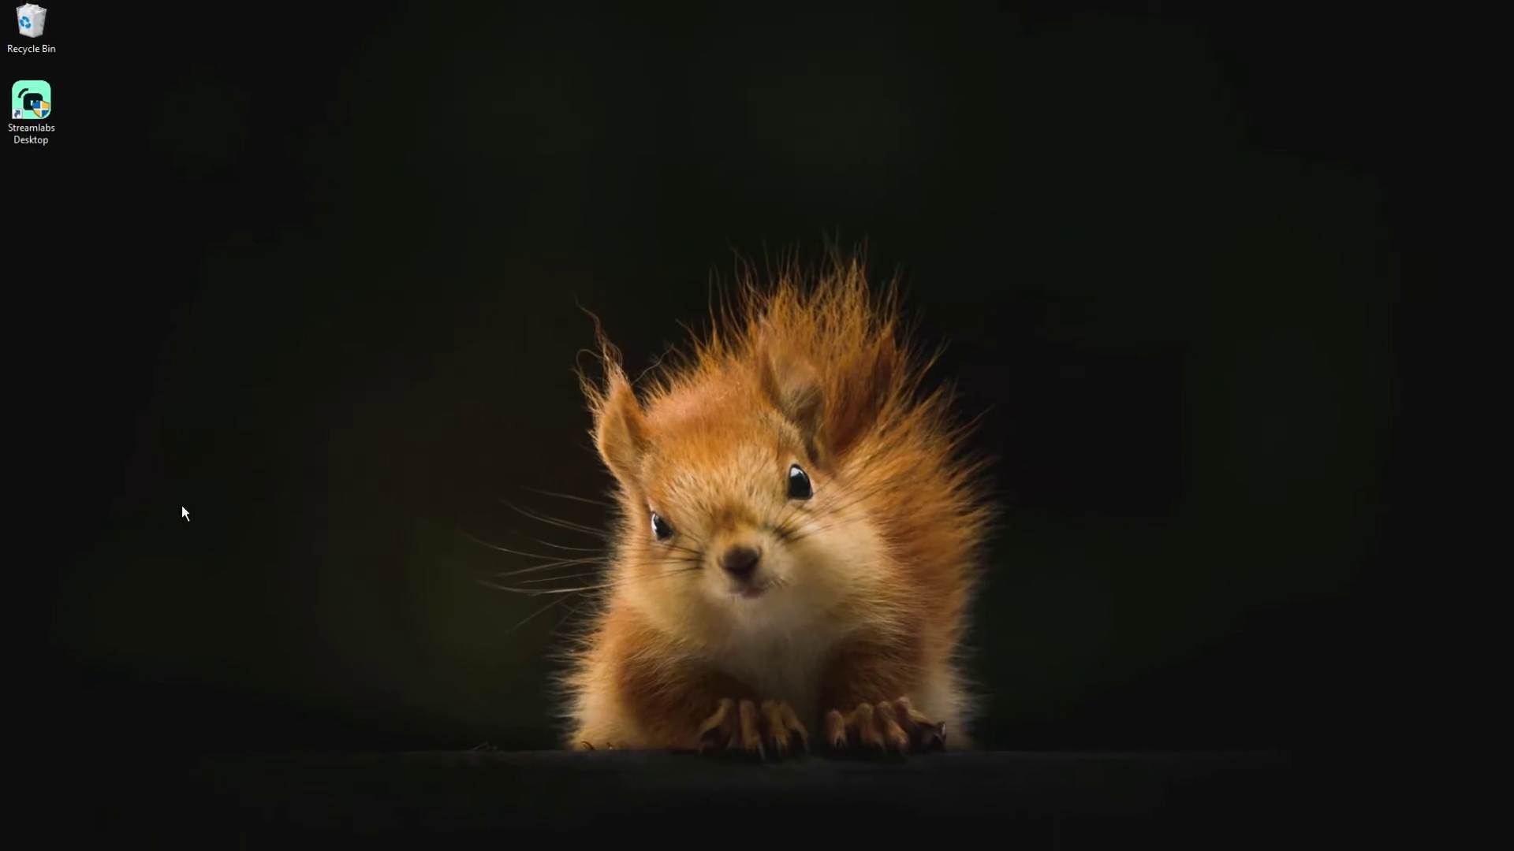
View the Streamlabs Desktop shortcut's properties again and close them
double_click(28, 118)
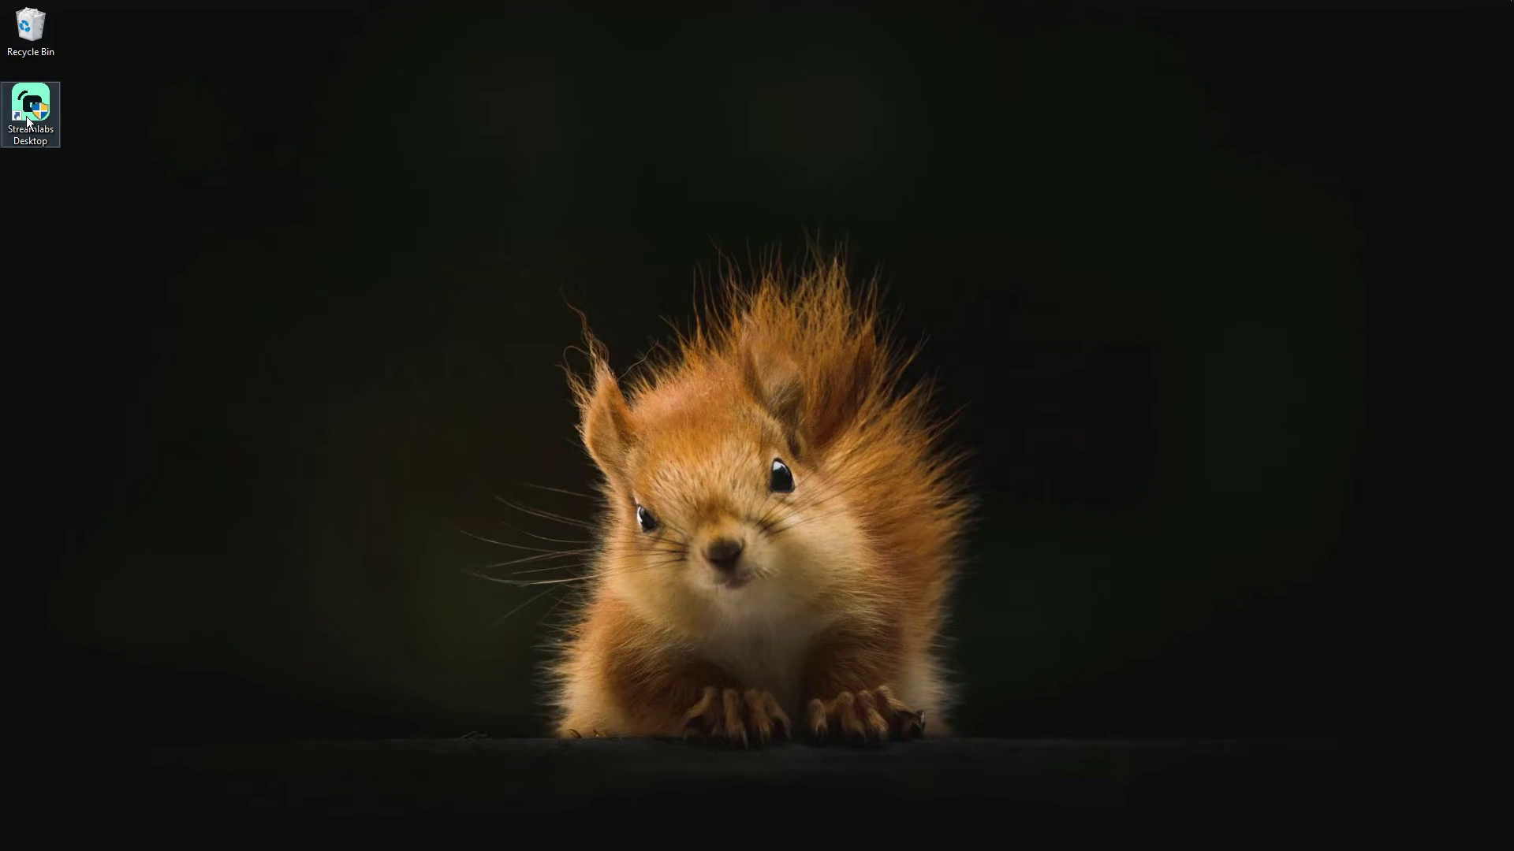
right_click(26, 115)
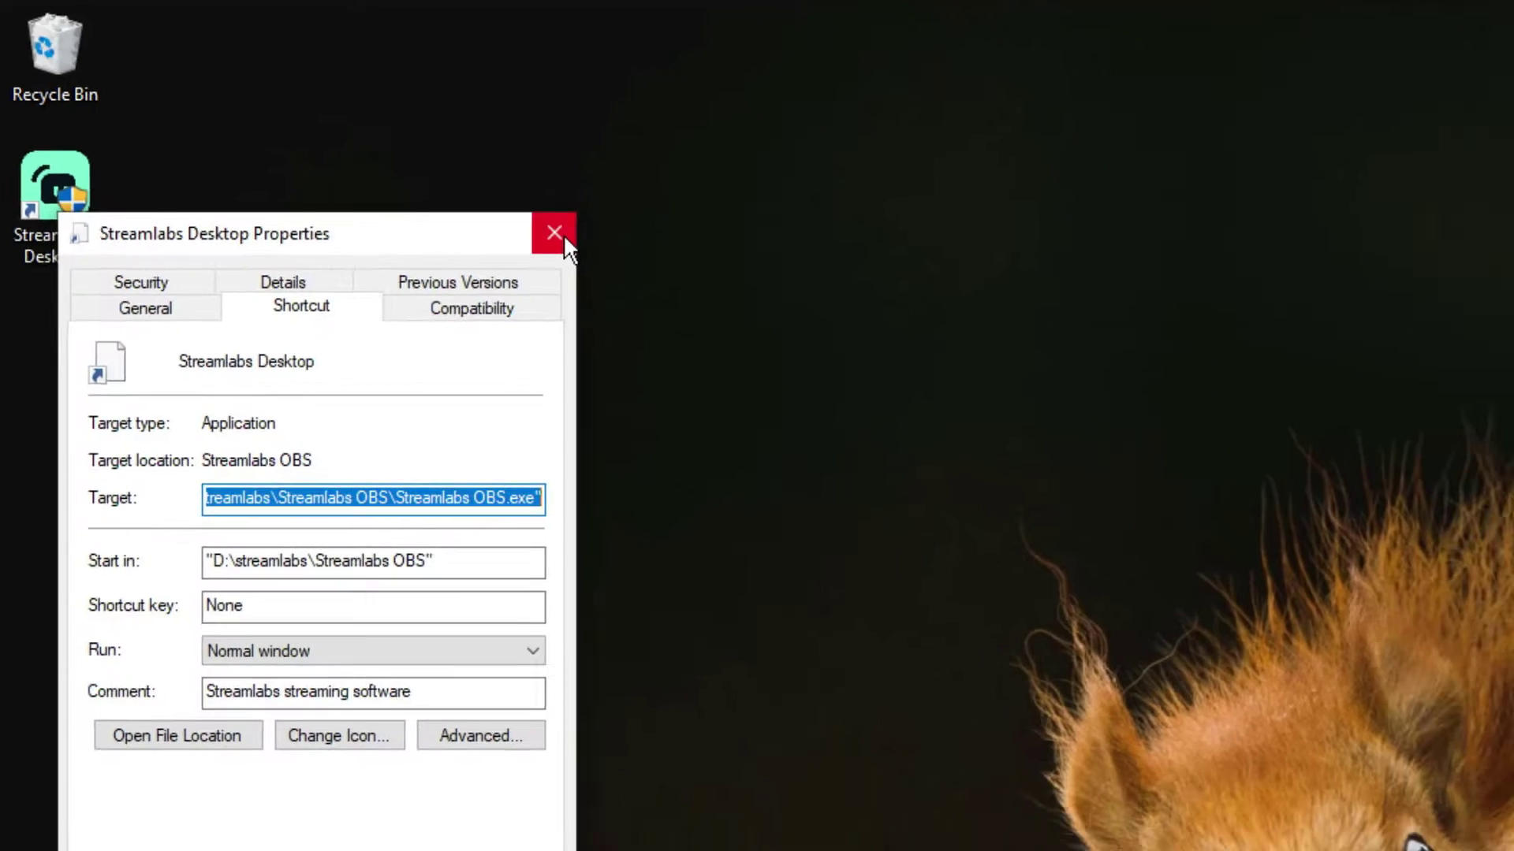
left_click(552, 234)
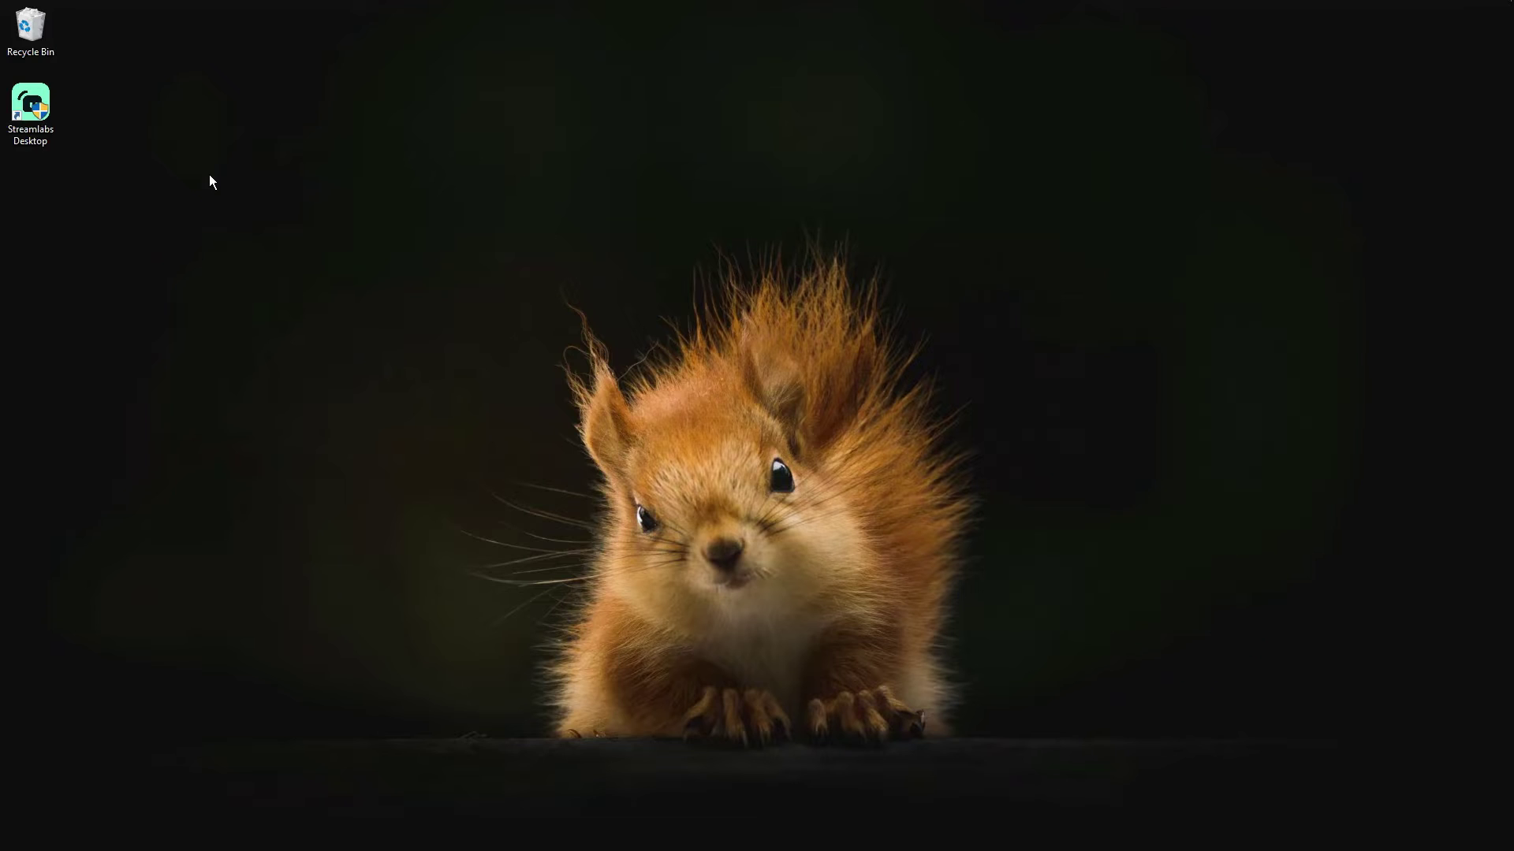
Find the Windows power plan settings, review the available plans in Power Options, and close the window
key("super")
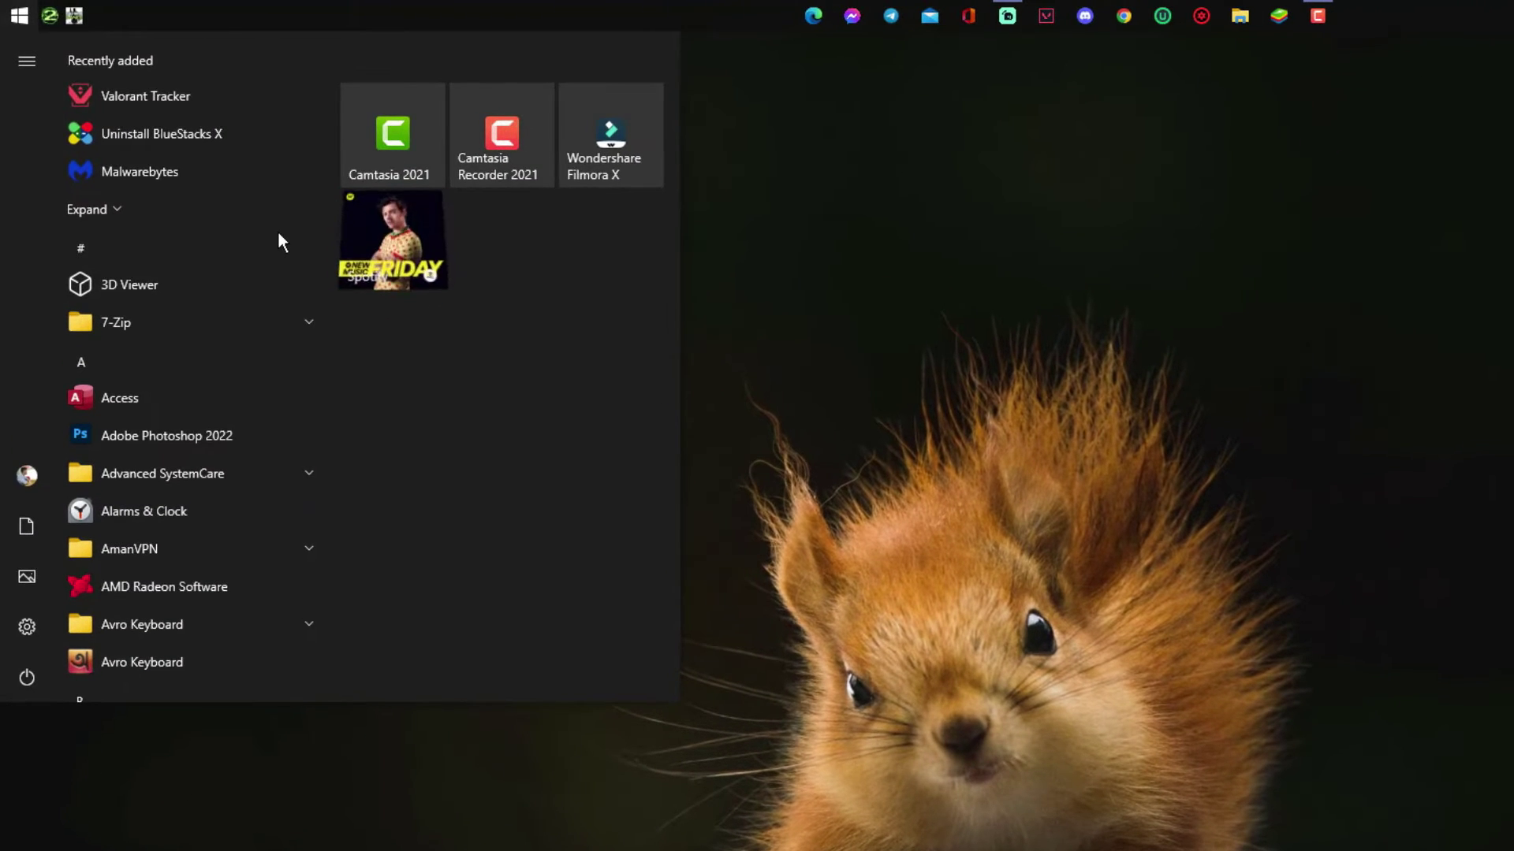
type("pow")
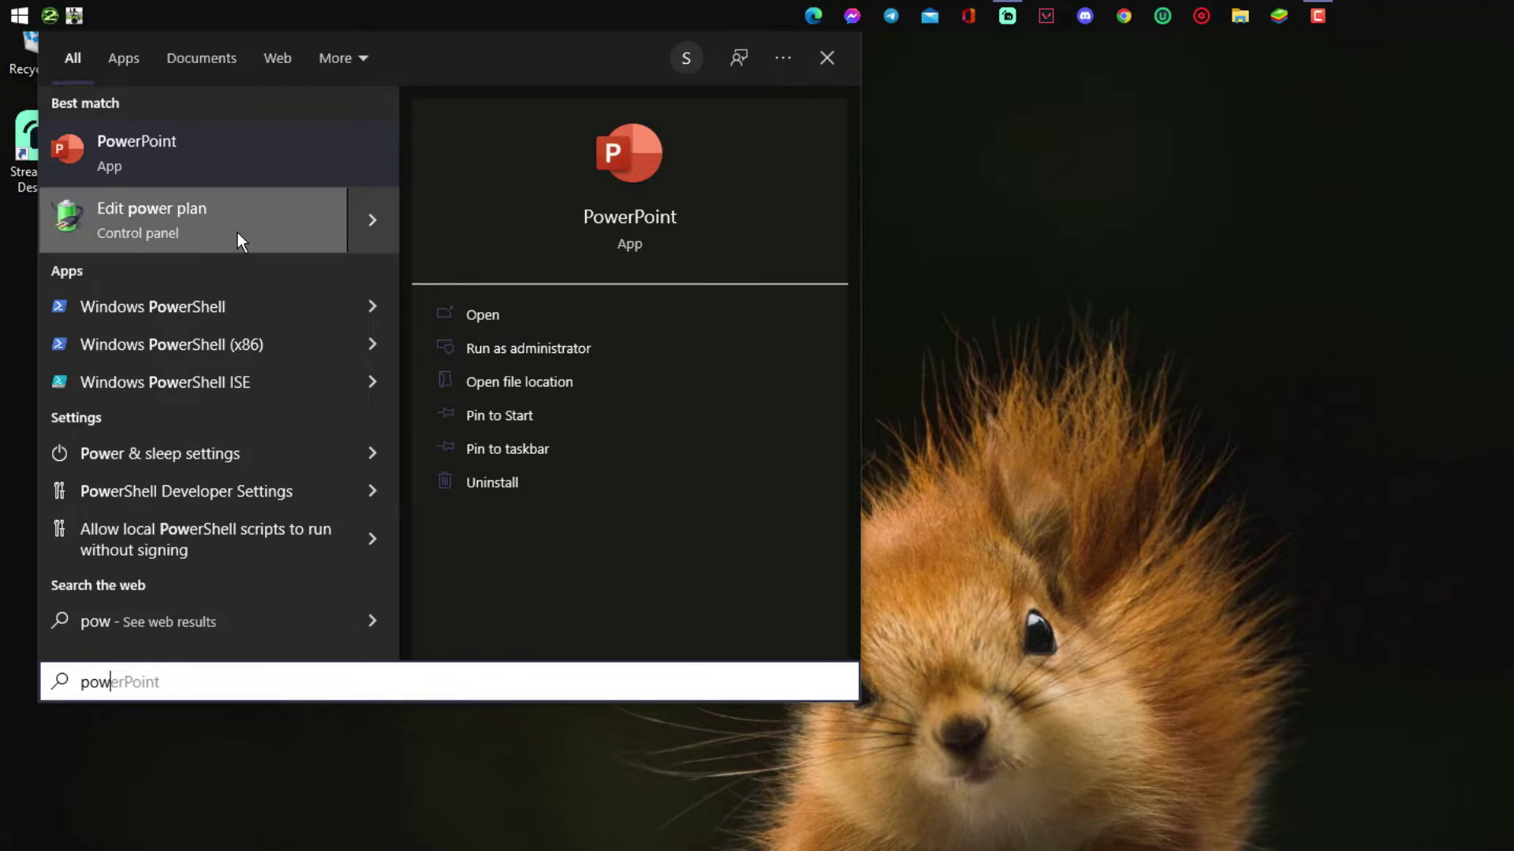
left_click(239, 235)
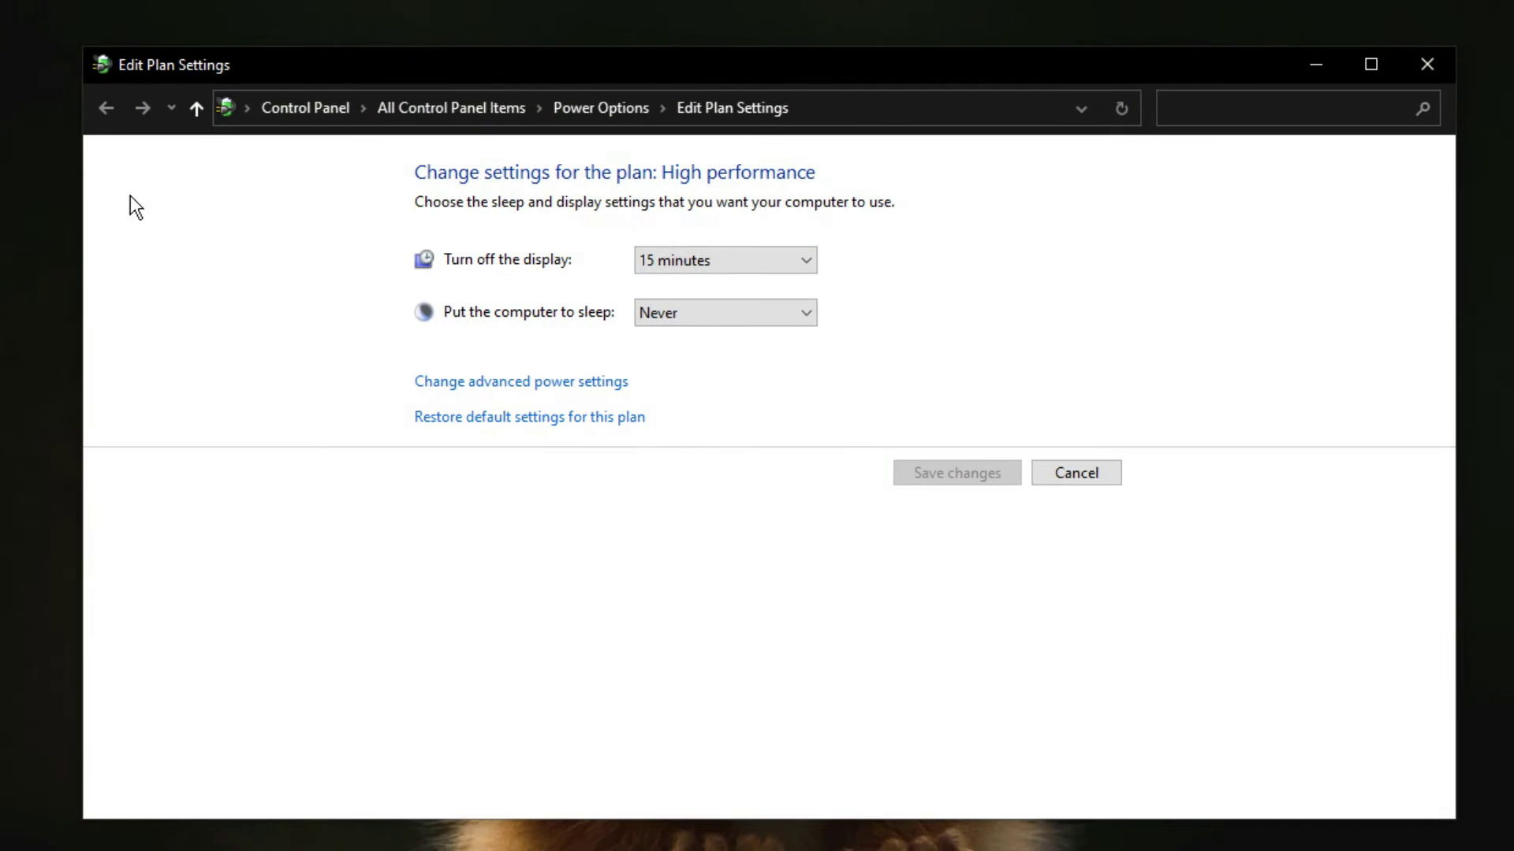
left_click(599, 110)
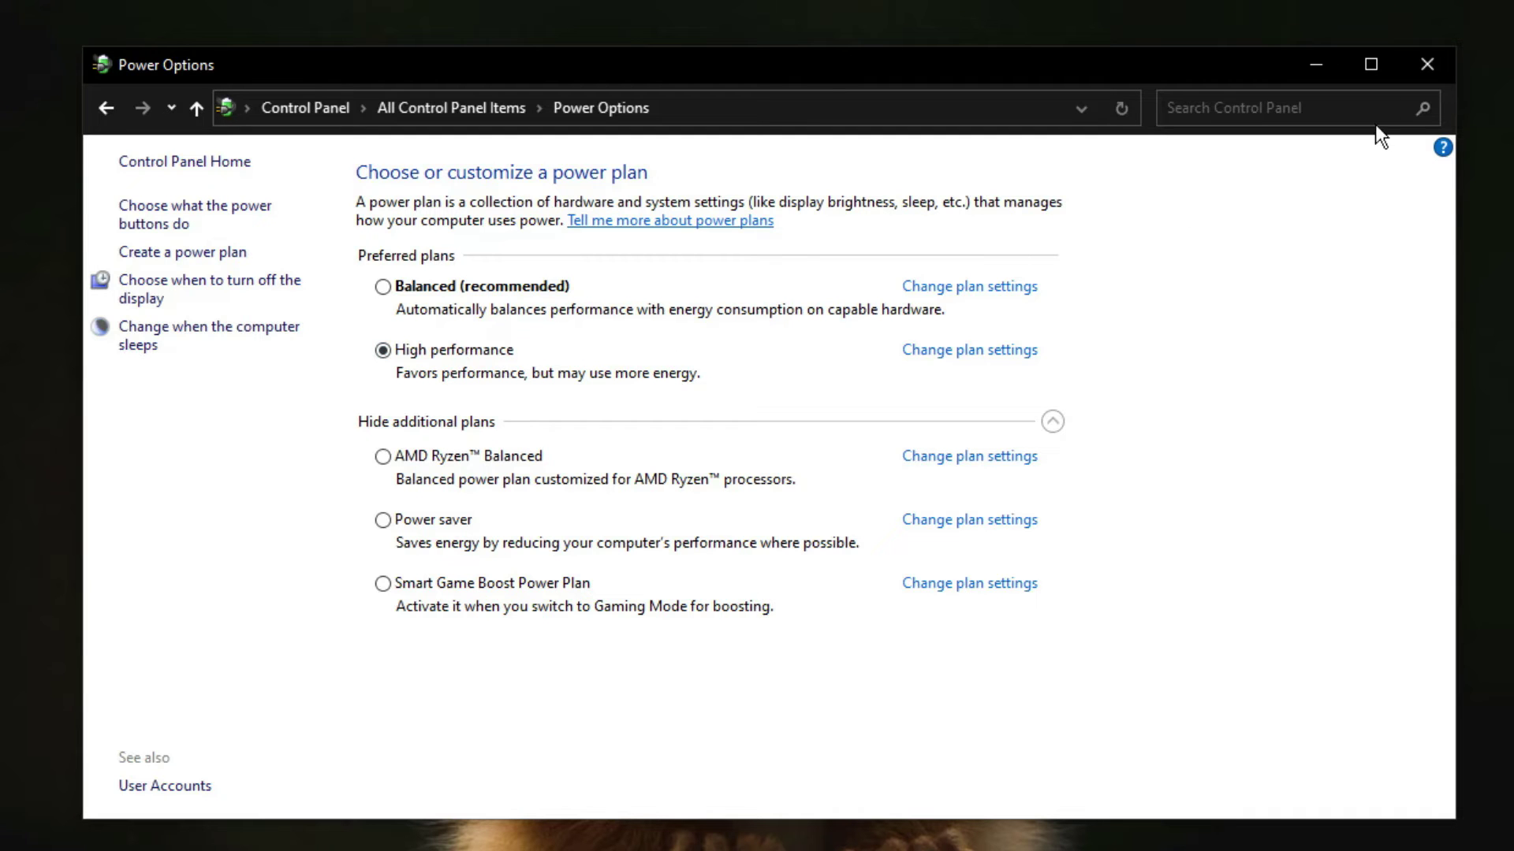
left_click(1431, 56)
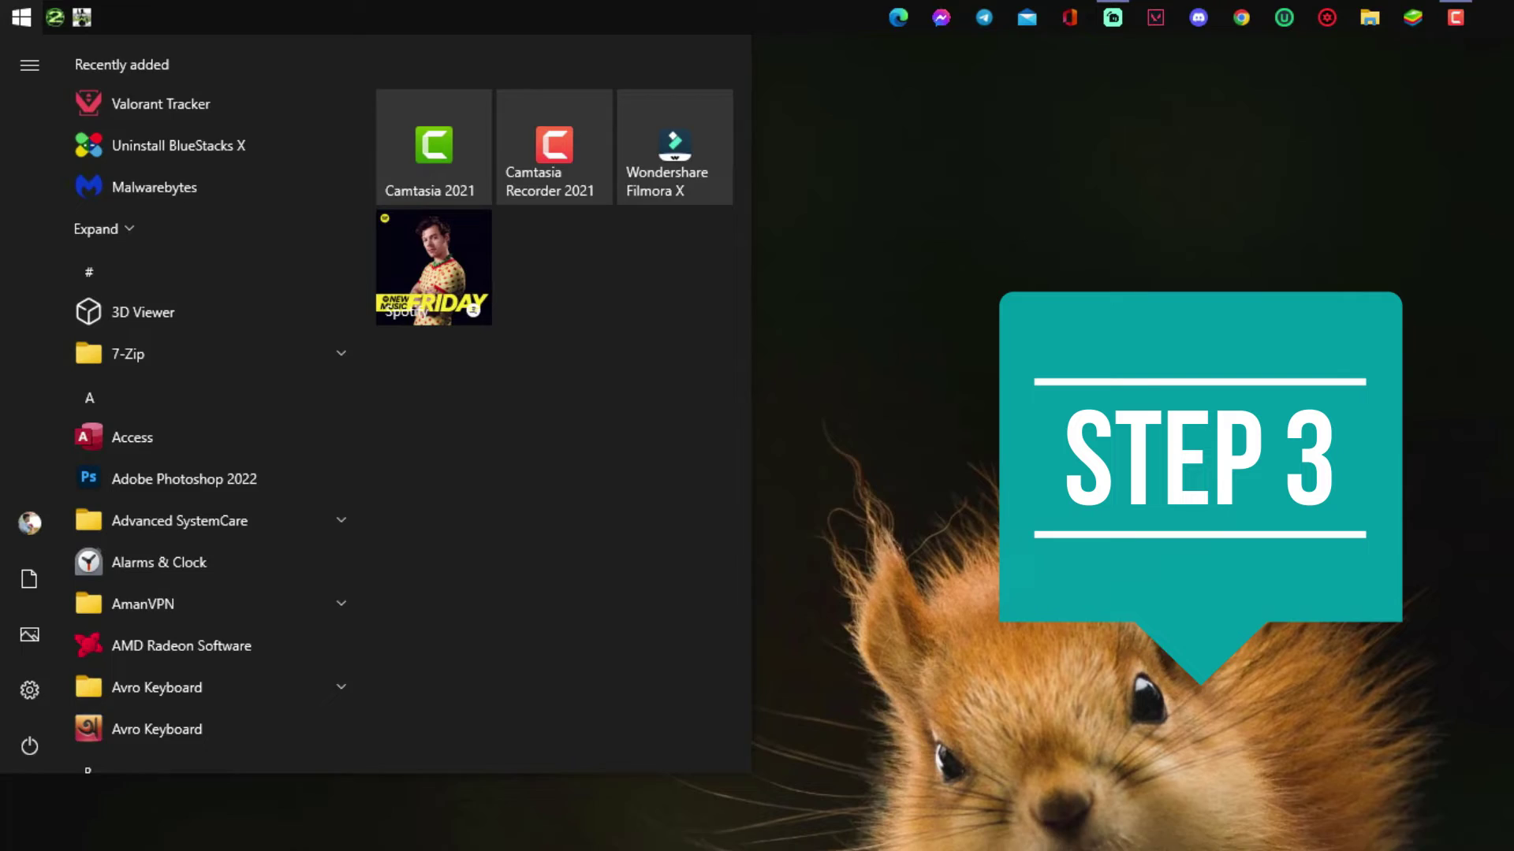
Turn off Game Mode in the Windows gaming settings and close the settings window
type("game")
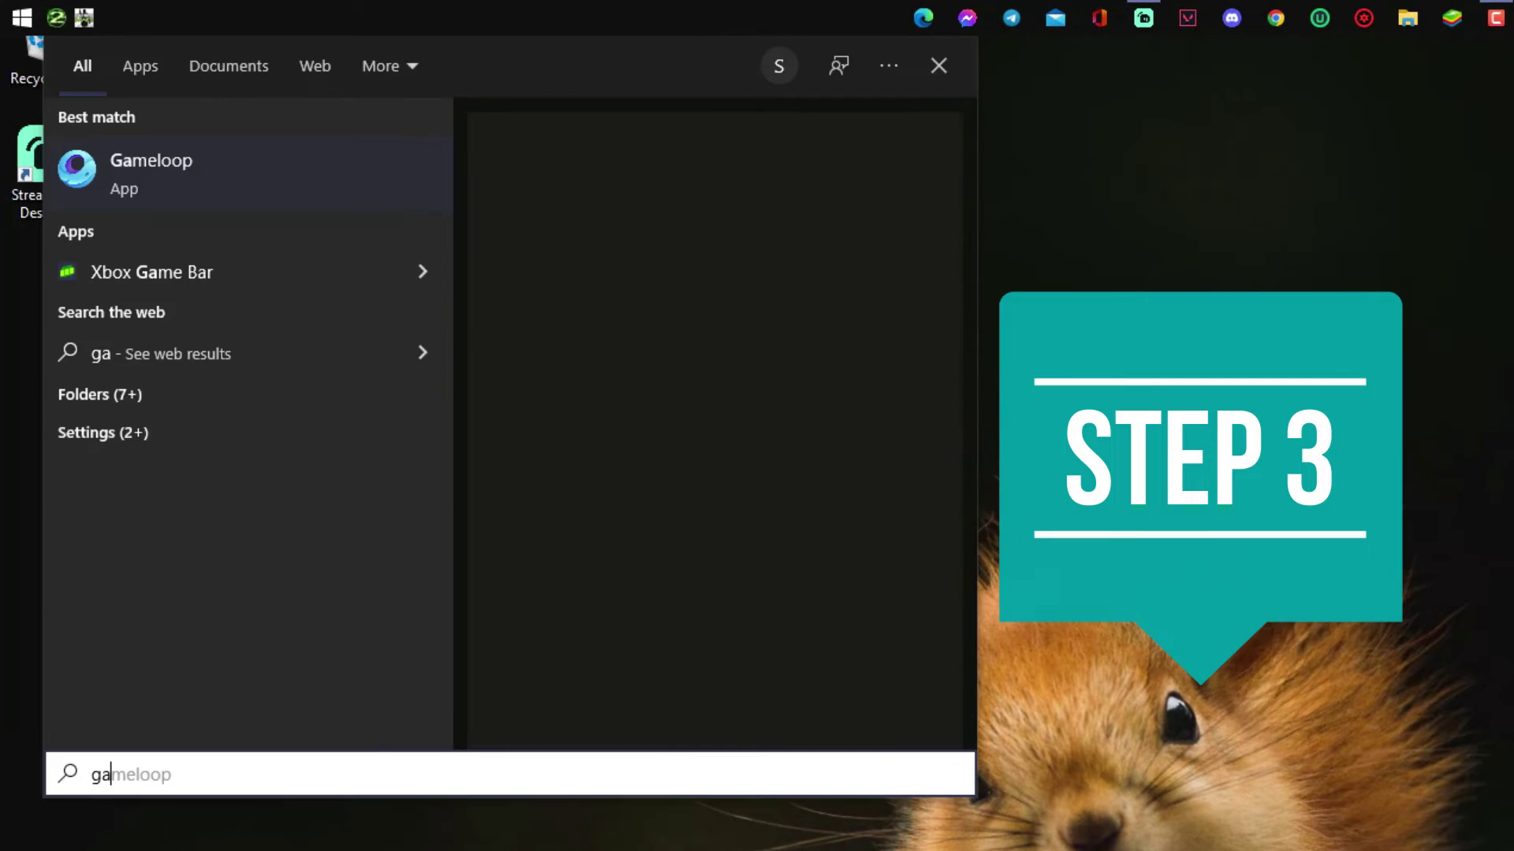
type(" mo")
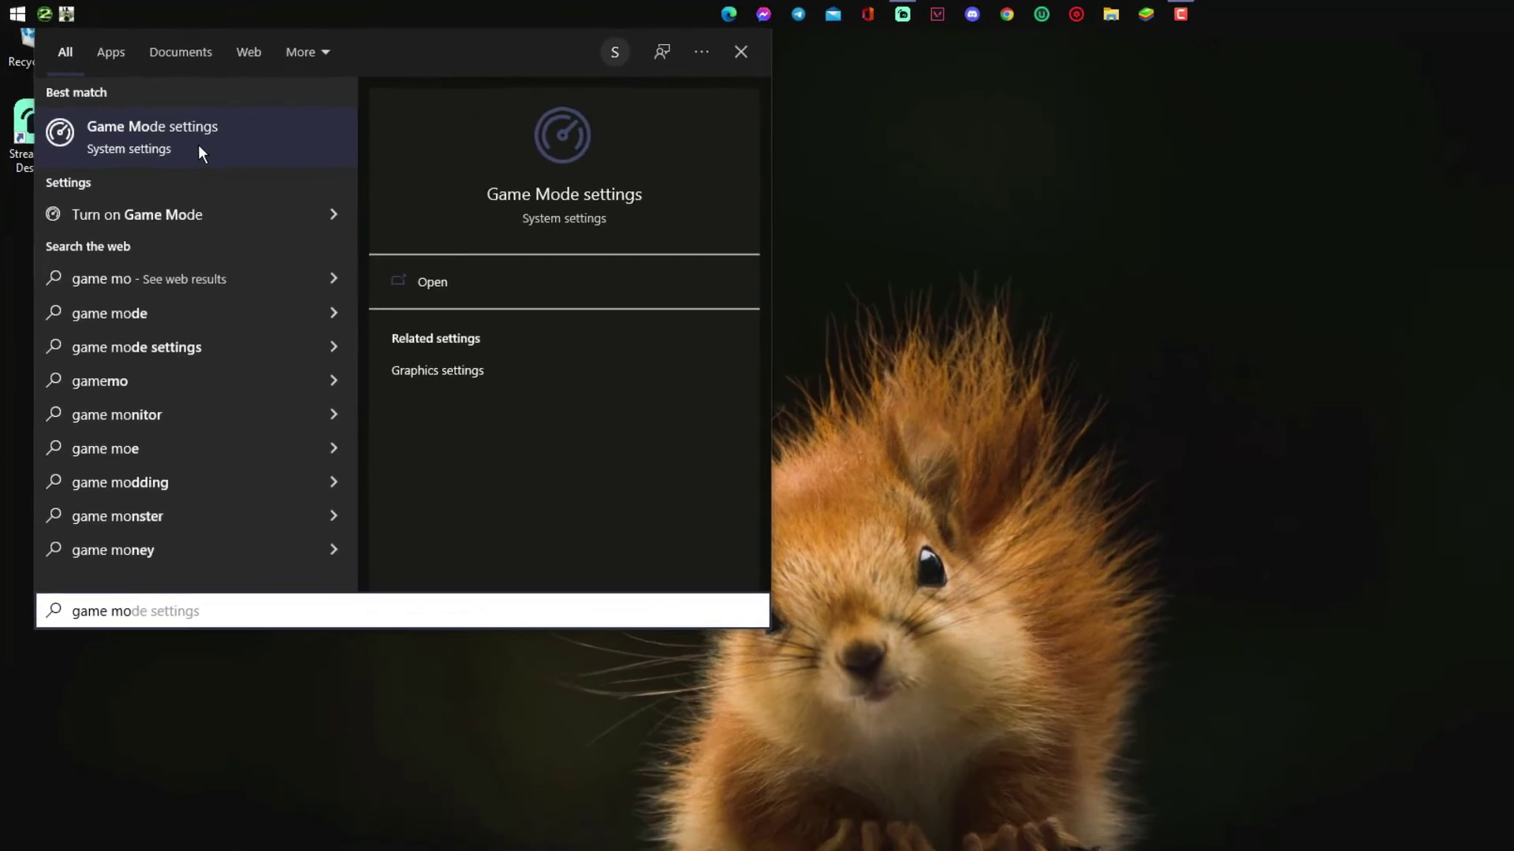
left_click(253, 182)
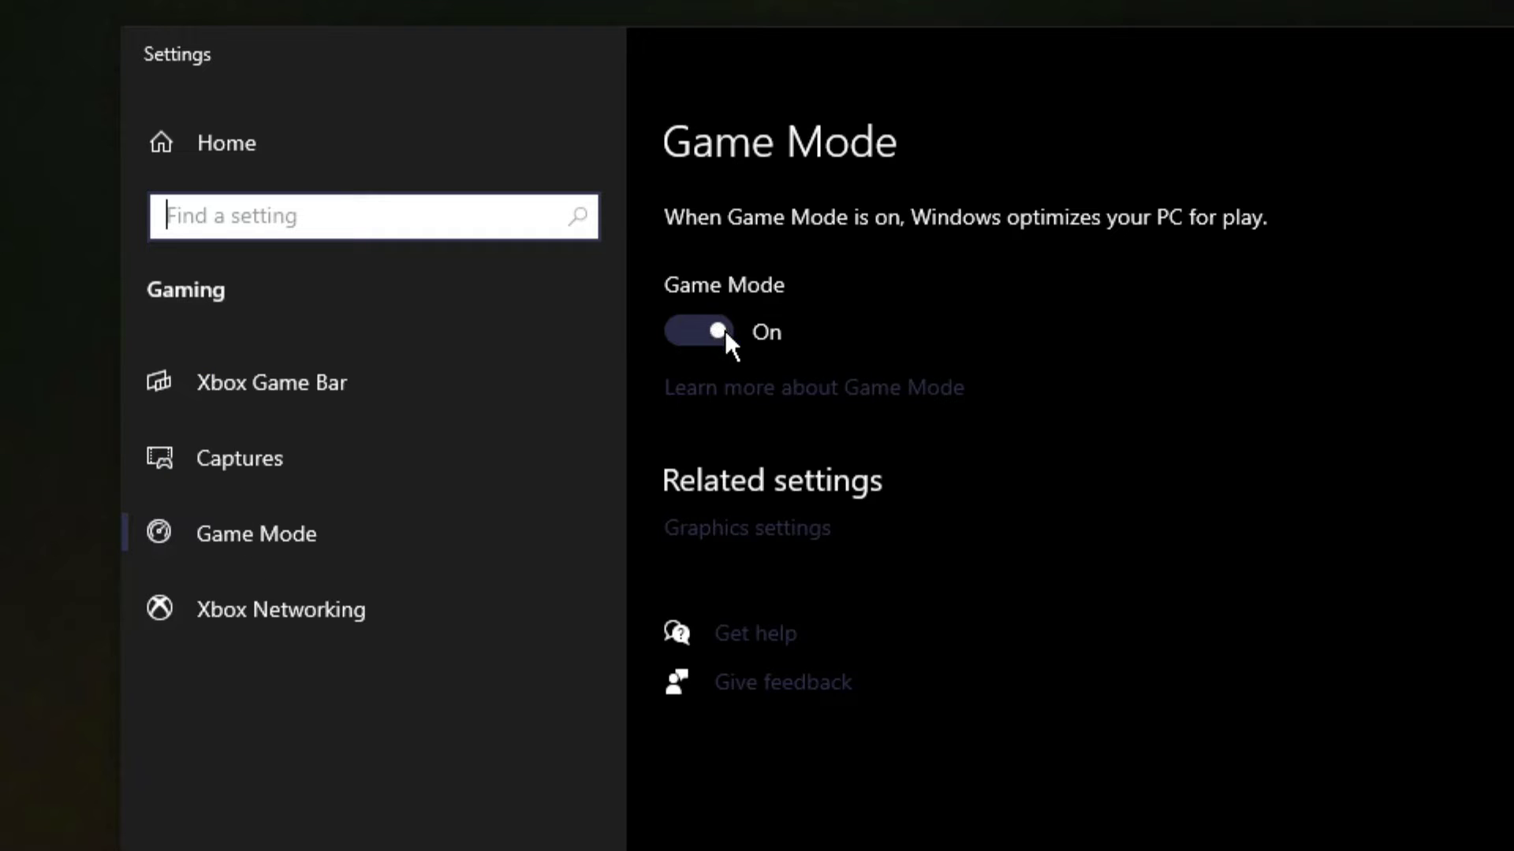
left_click(725, 330)
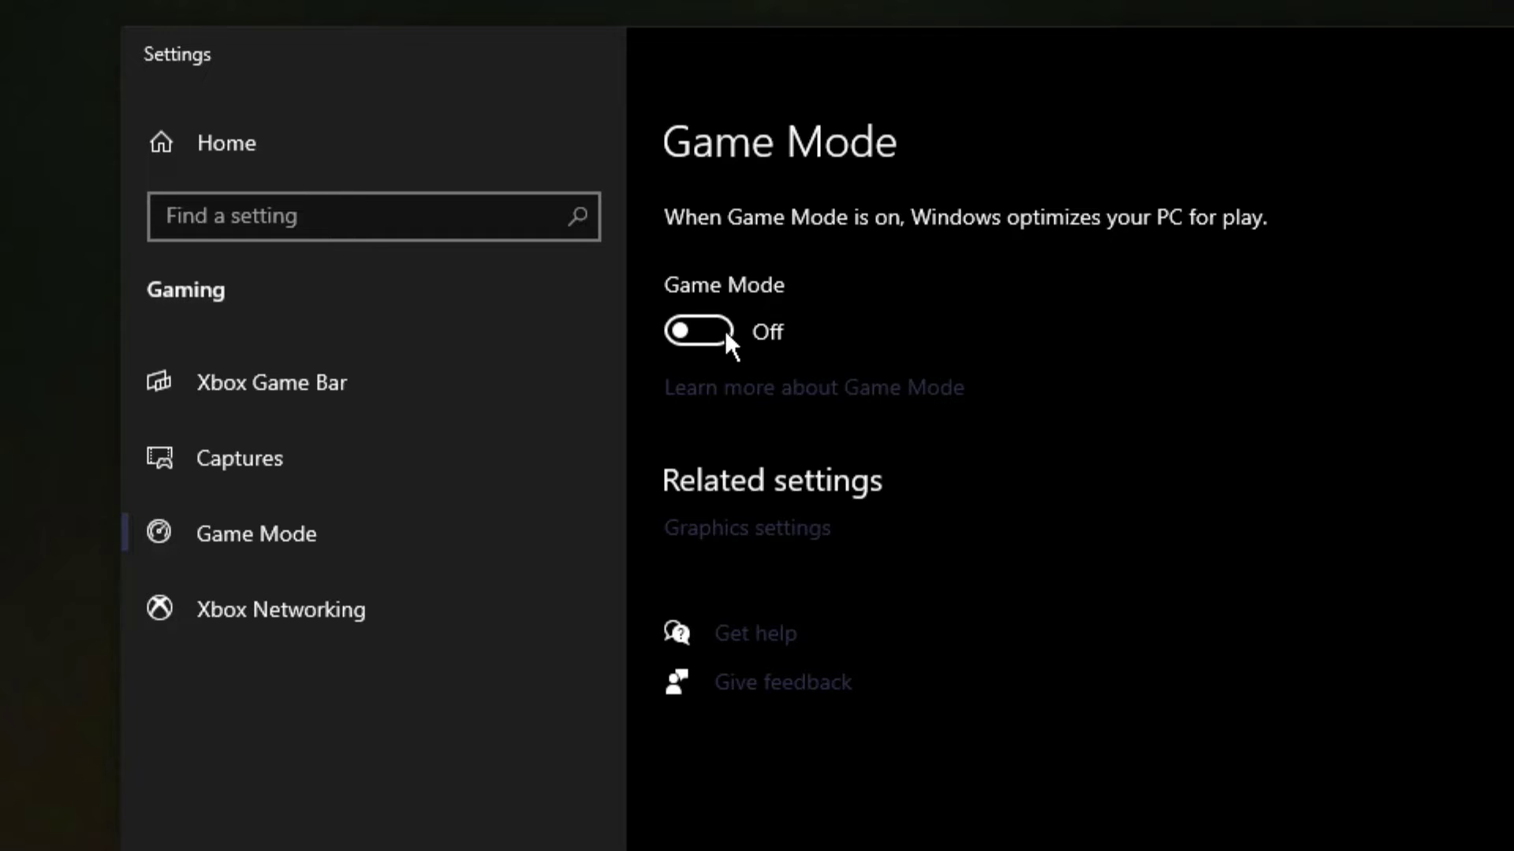
left_click(1307, 96)
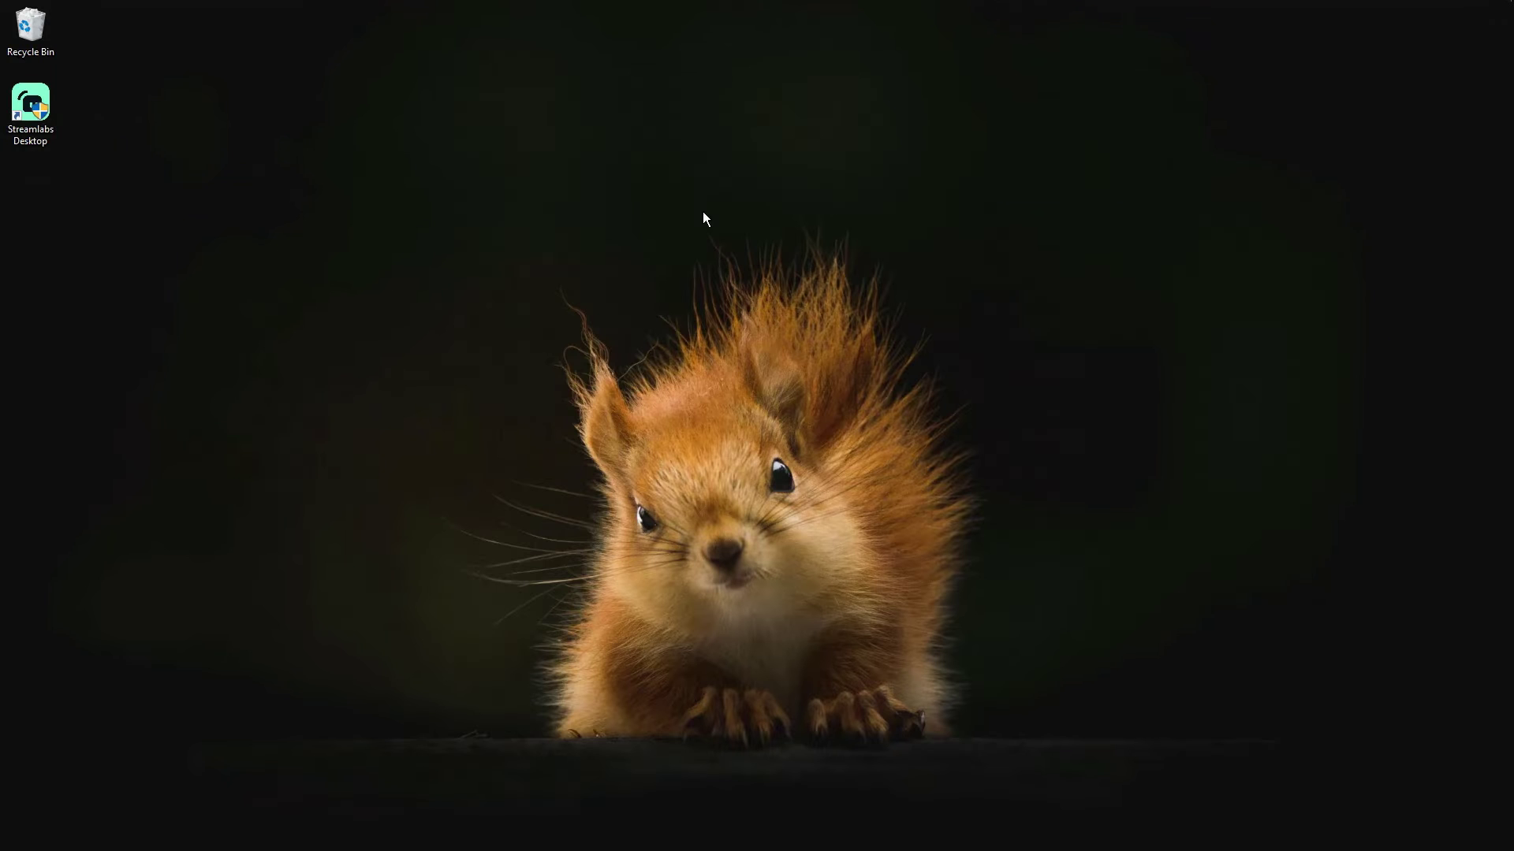
Launch Streamlabs Desktop and switch its stream settings to streaming to a custom ingest
left_click(32, 111)
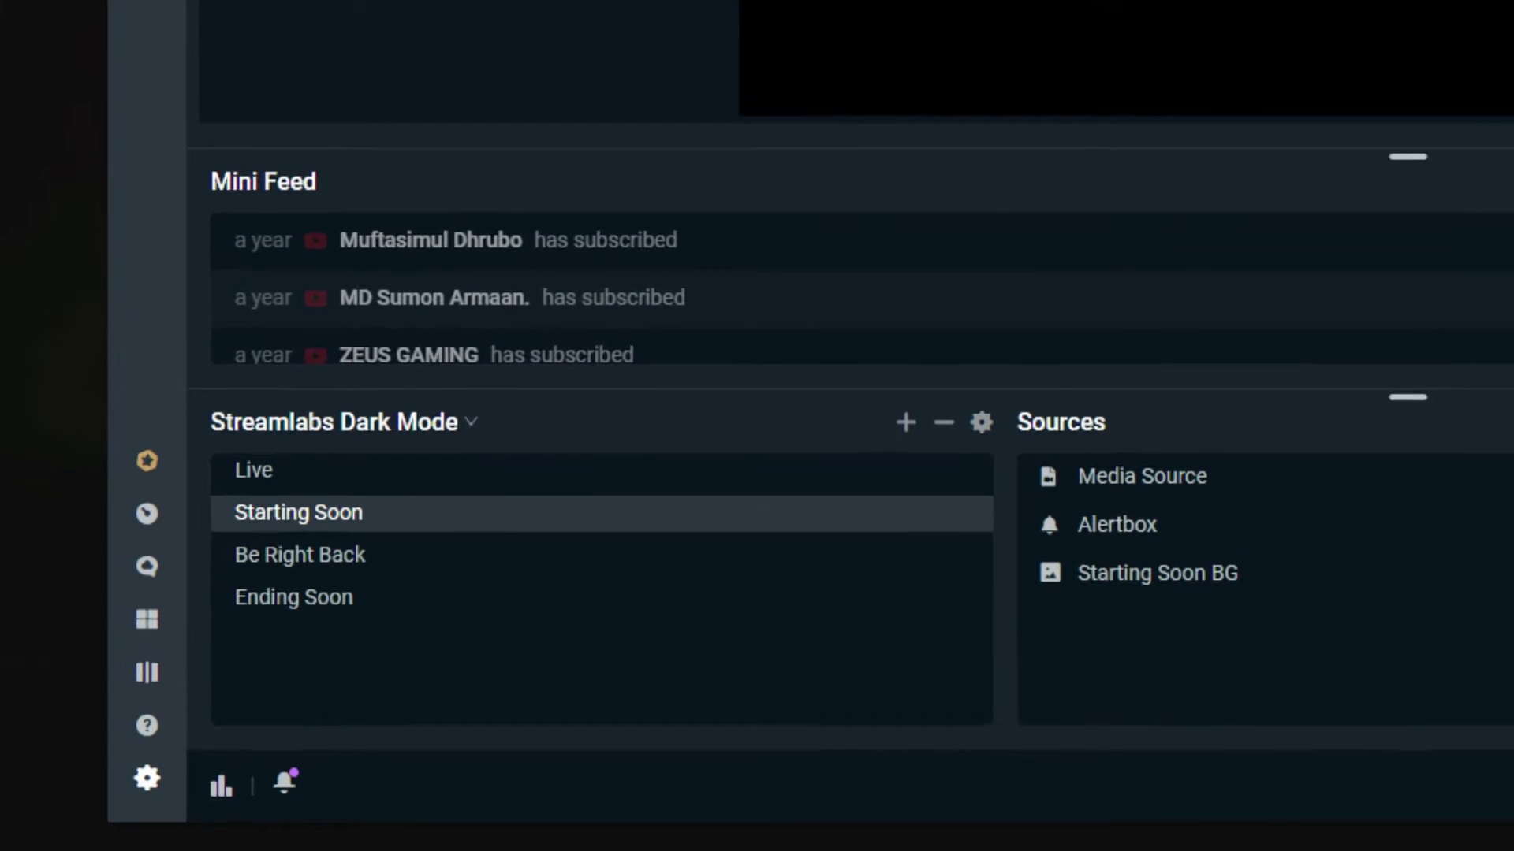
left_click(147, 774)
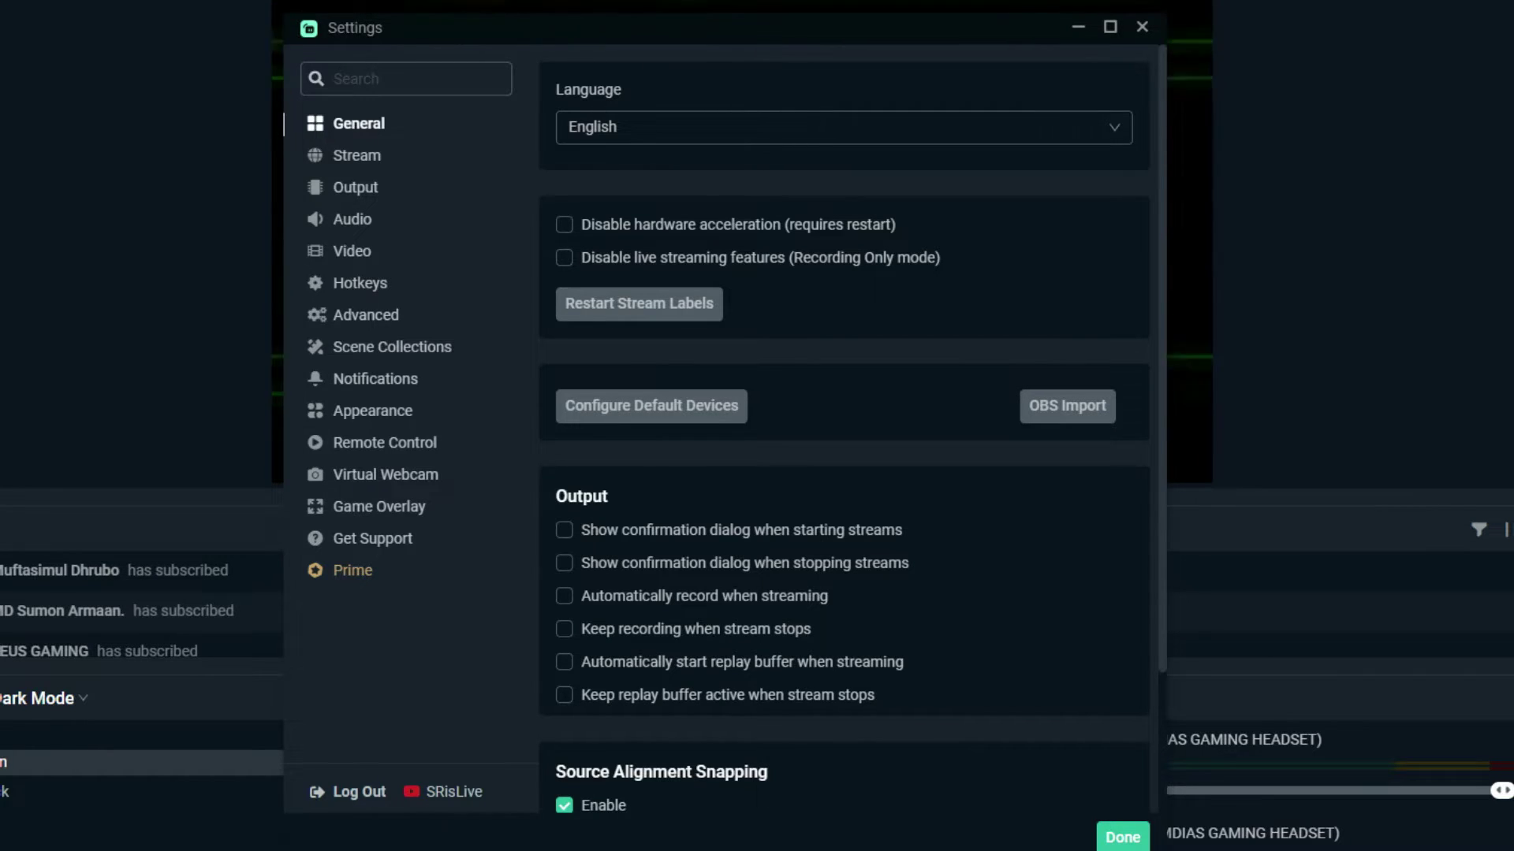
left_click(356, 155)
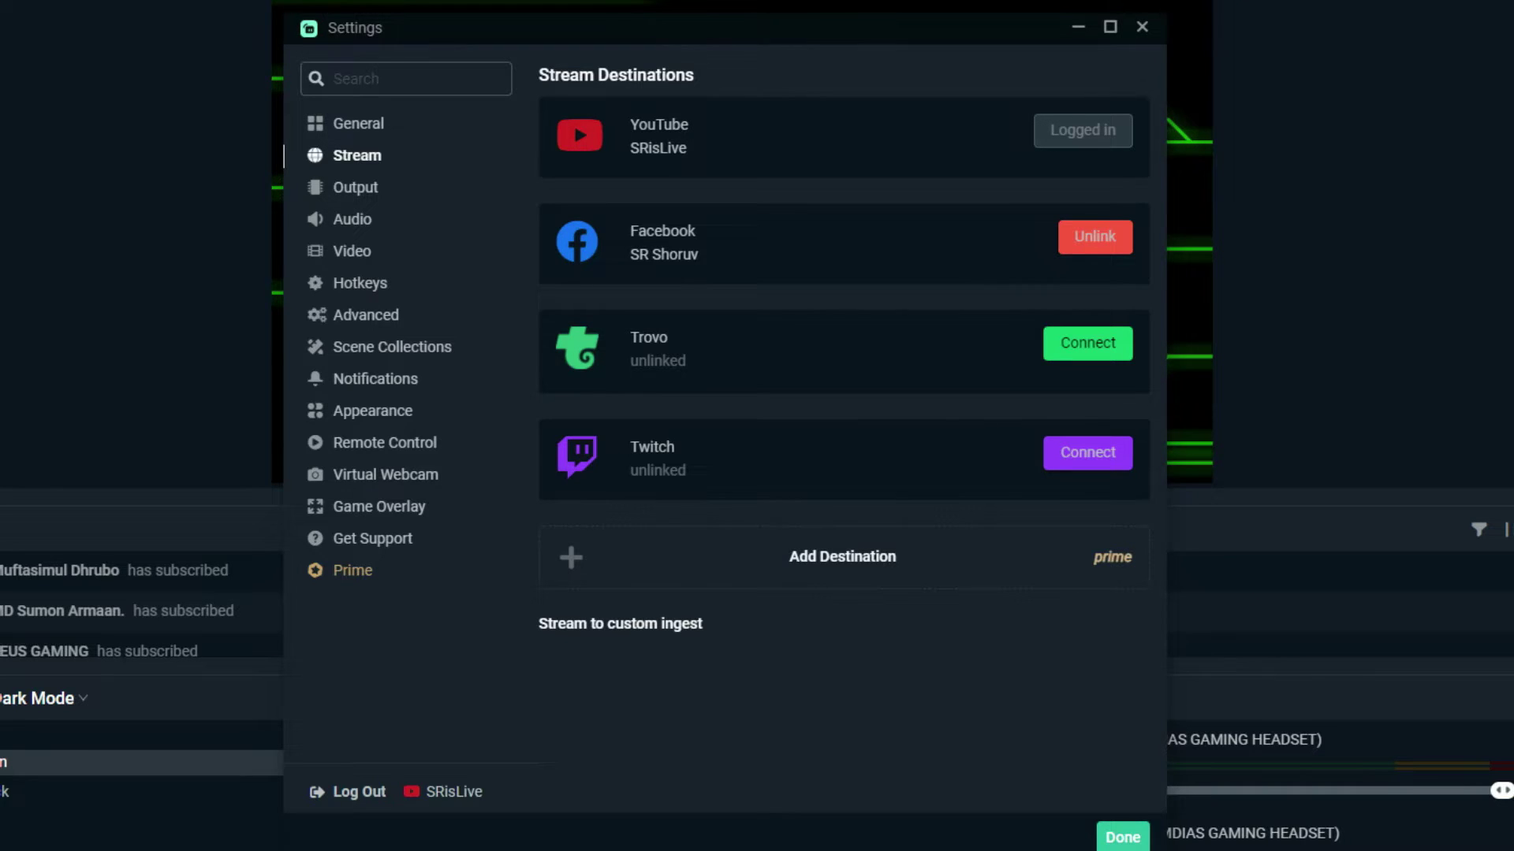
left_click(620, 624)
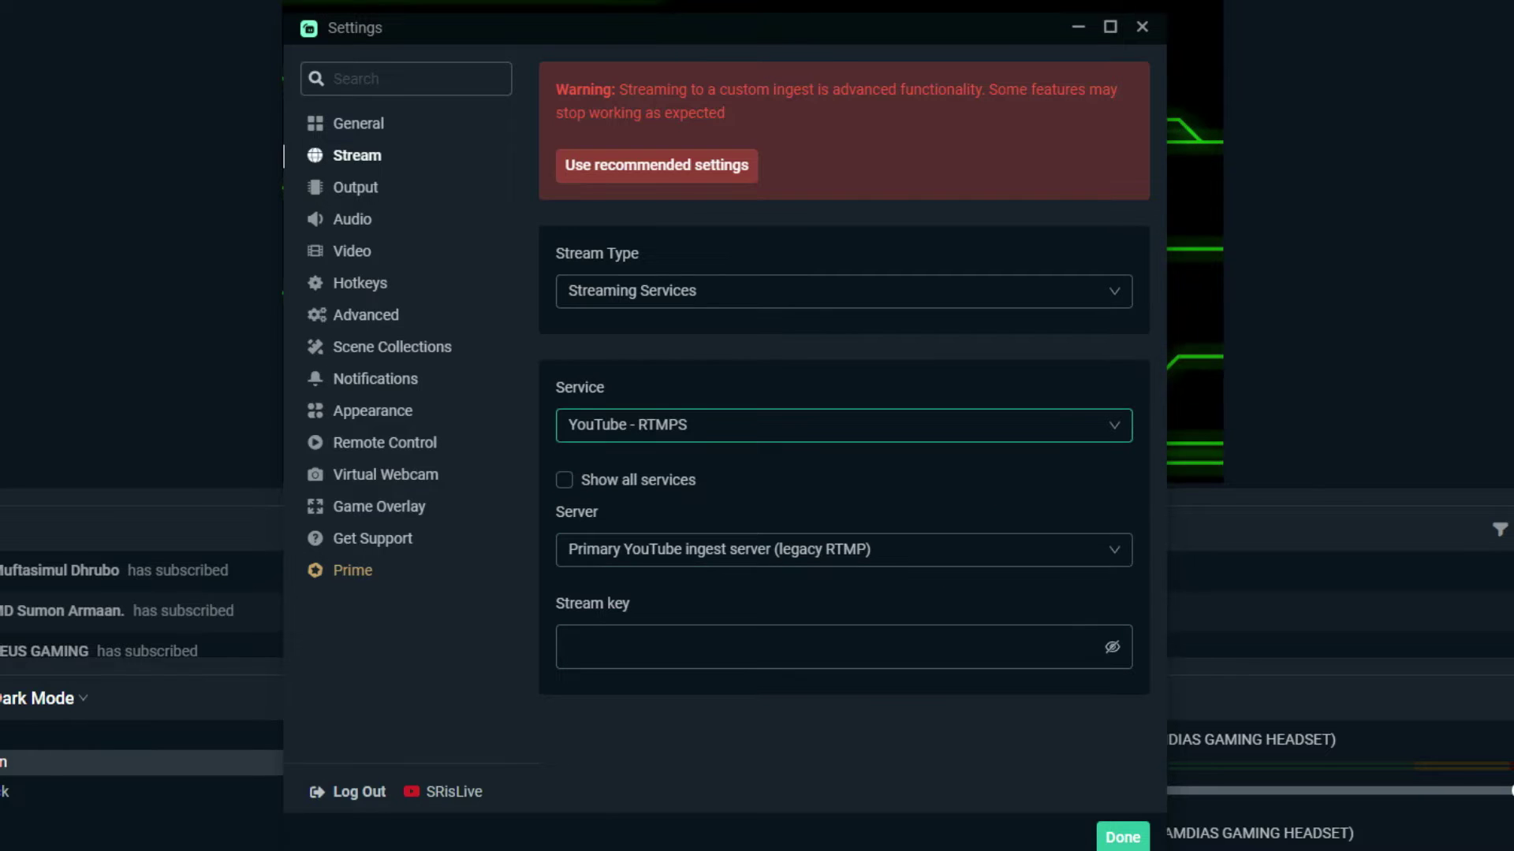
Set the custom ingest's streaming service to Twitter
left_click(844, 424)
key("Down")
key("Down")
key("Down")
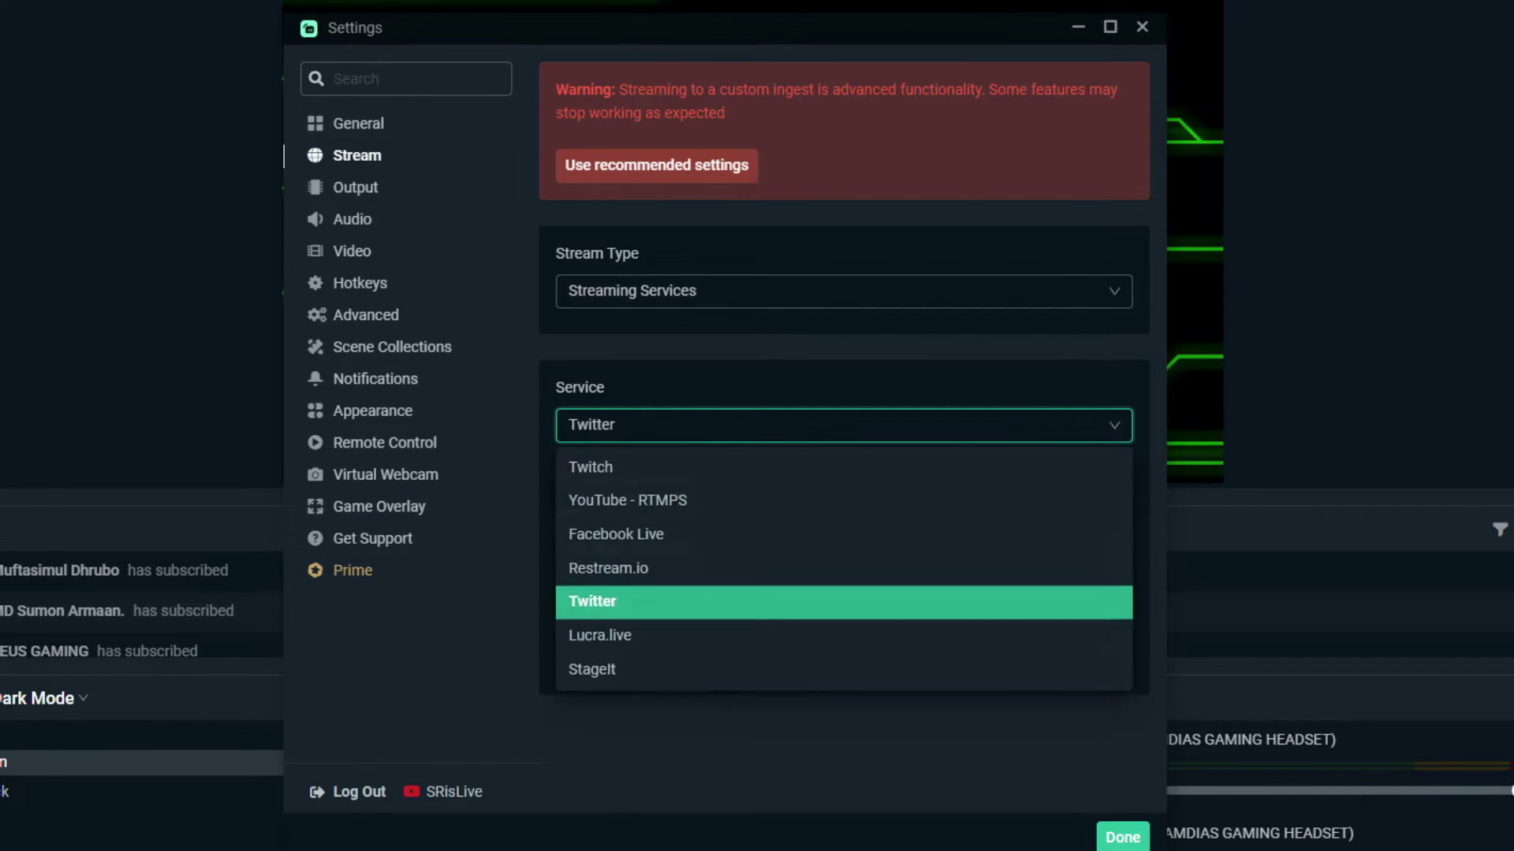
key("Return")
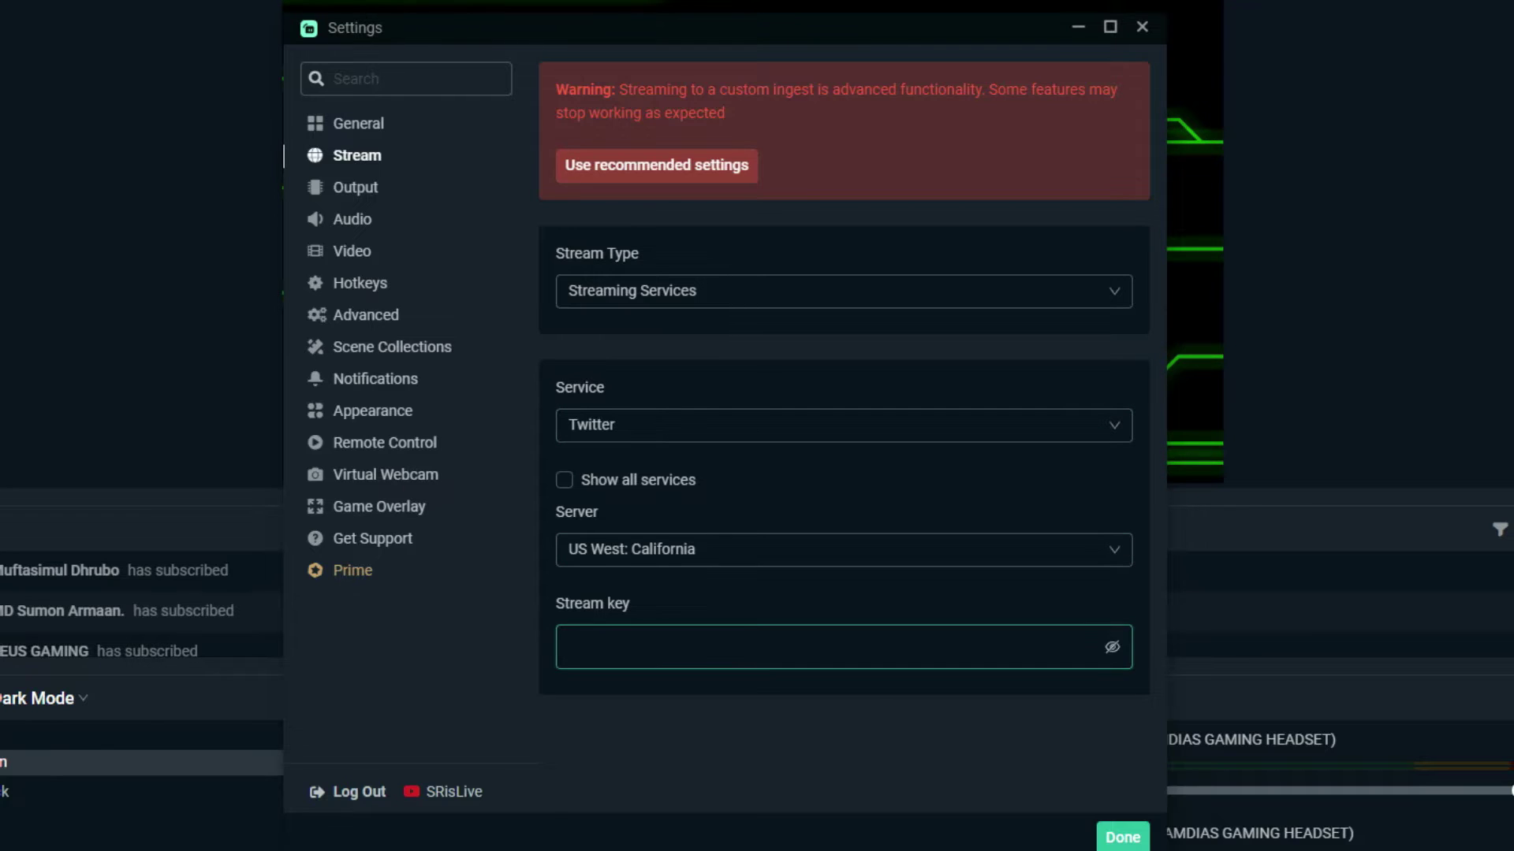
Set the output mode to Advanced and the streaming encoder to Software (x264)
left_click(355, 187)
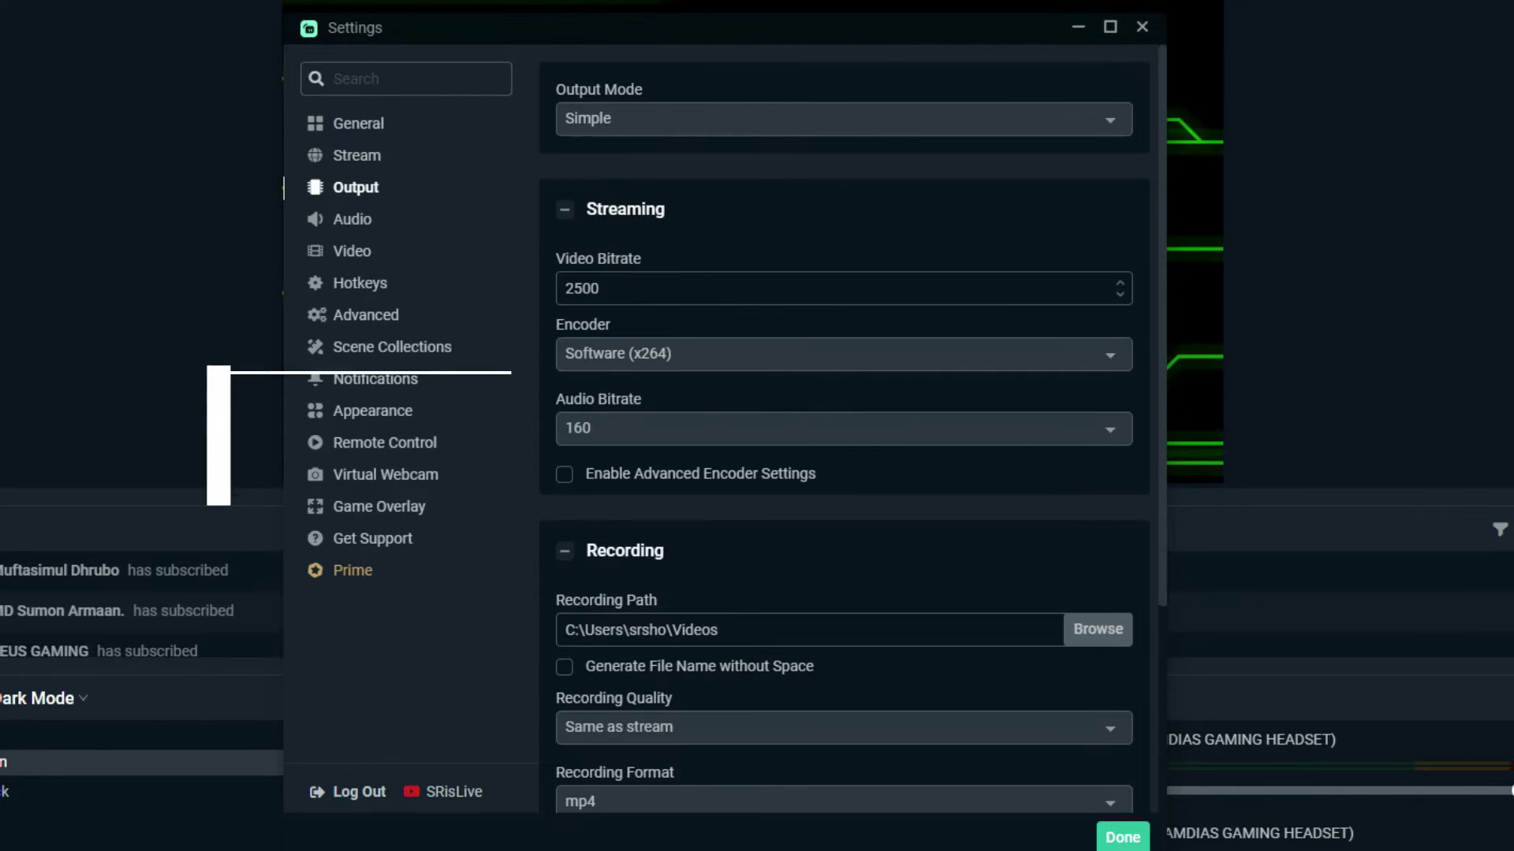
left_click(844, 118)
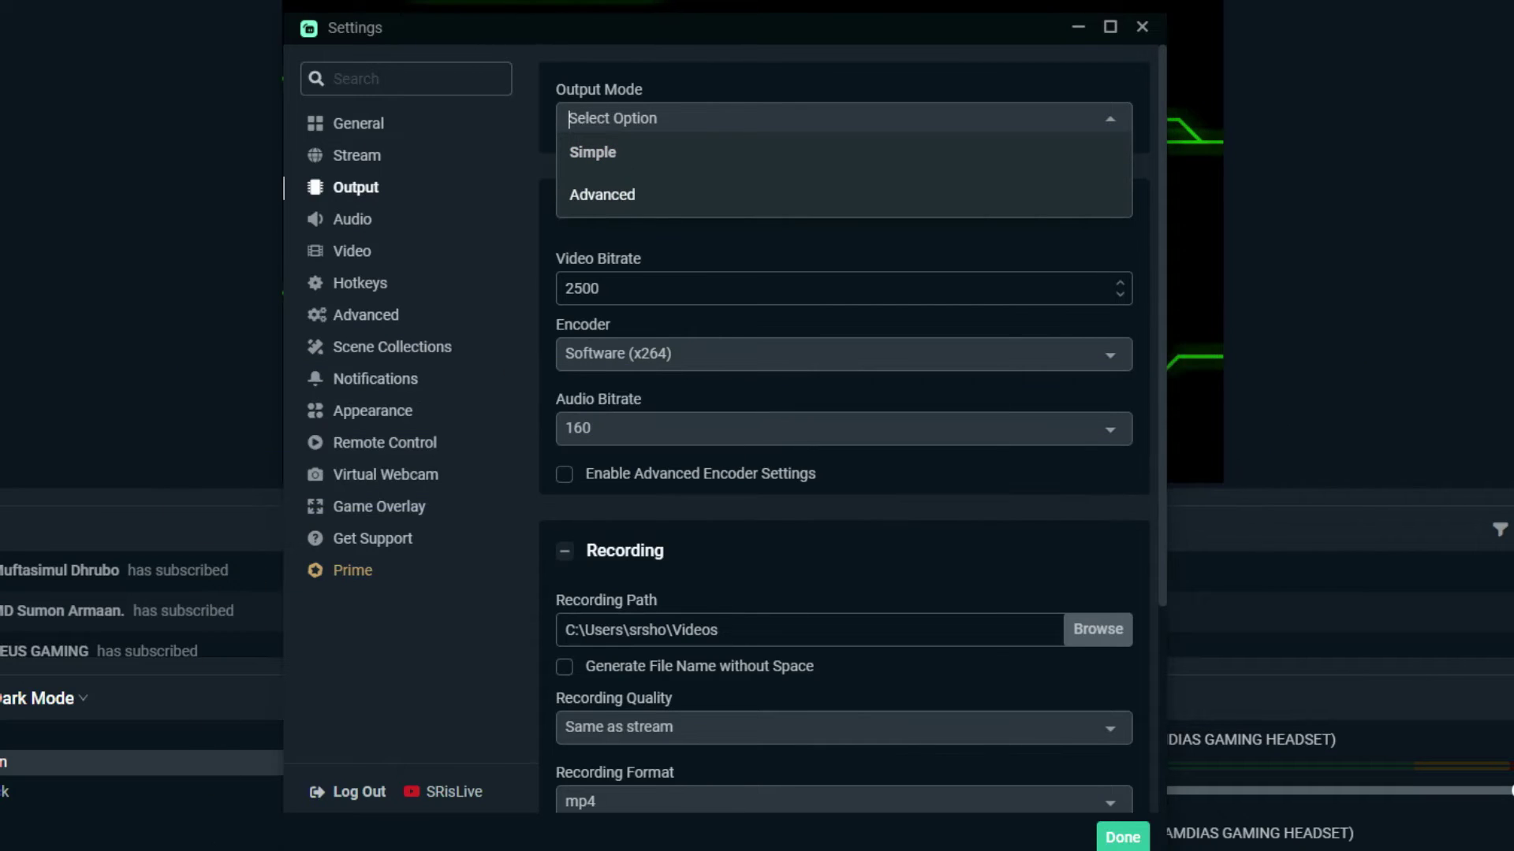
left_click(601, 194)
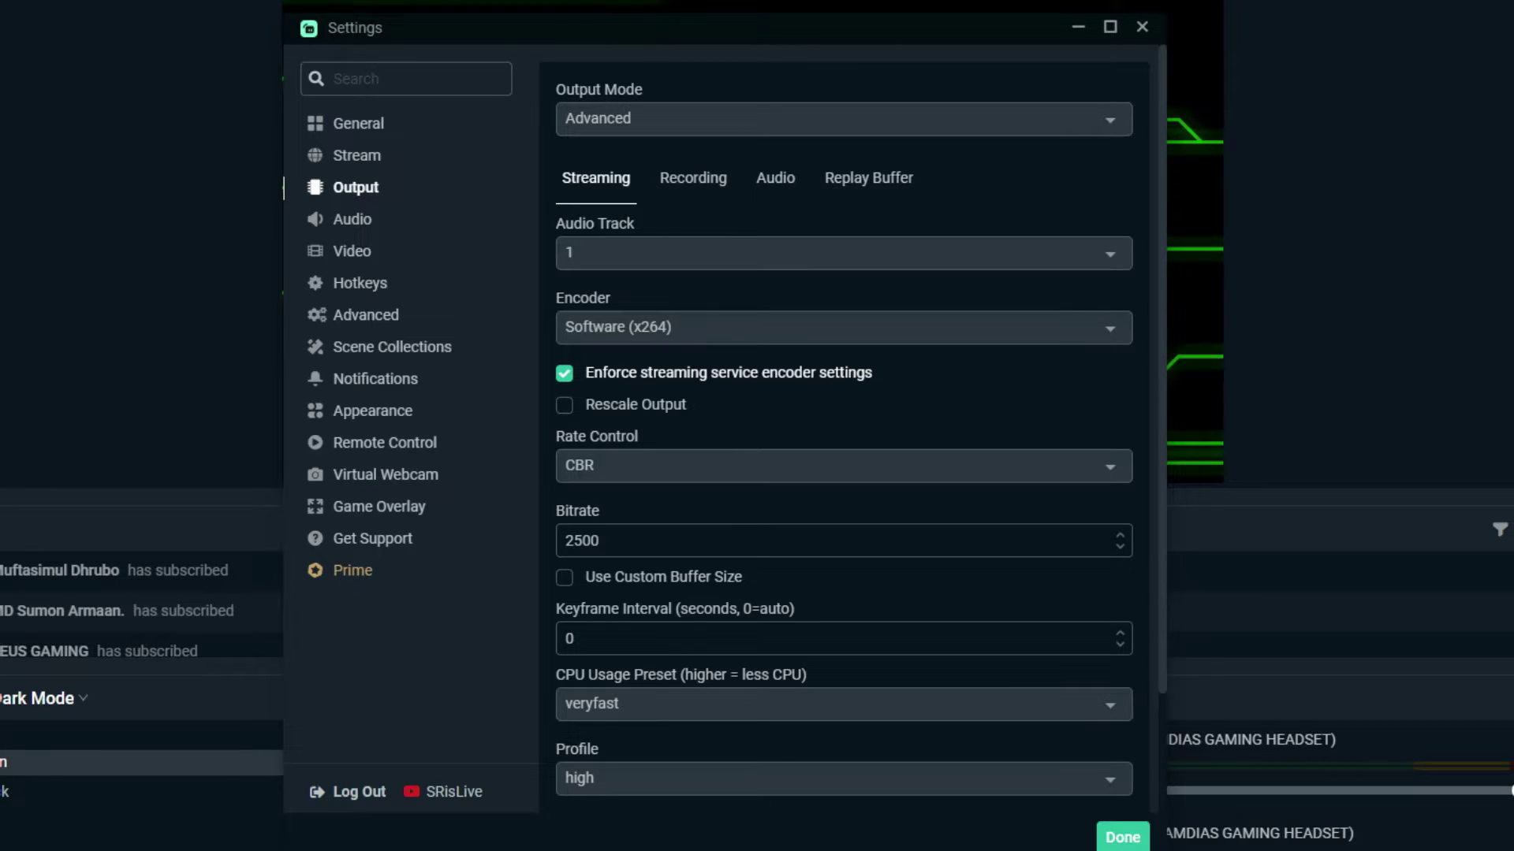
left_click(569, 326)
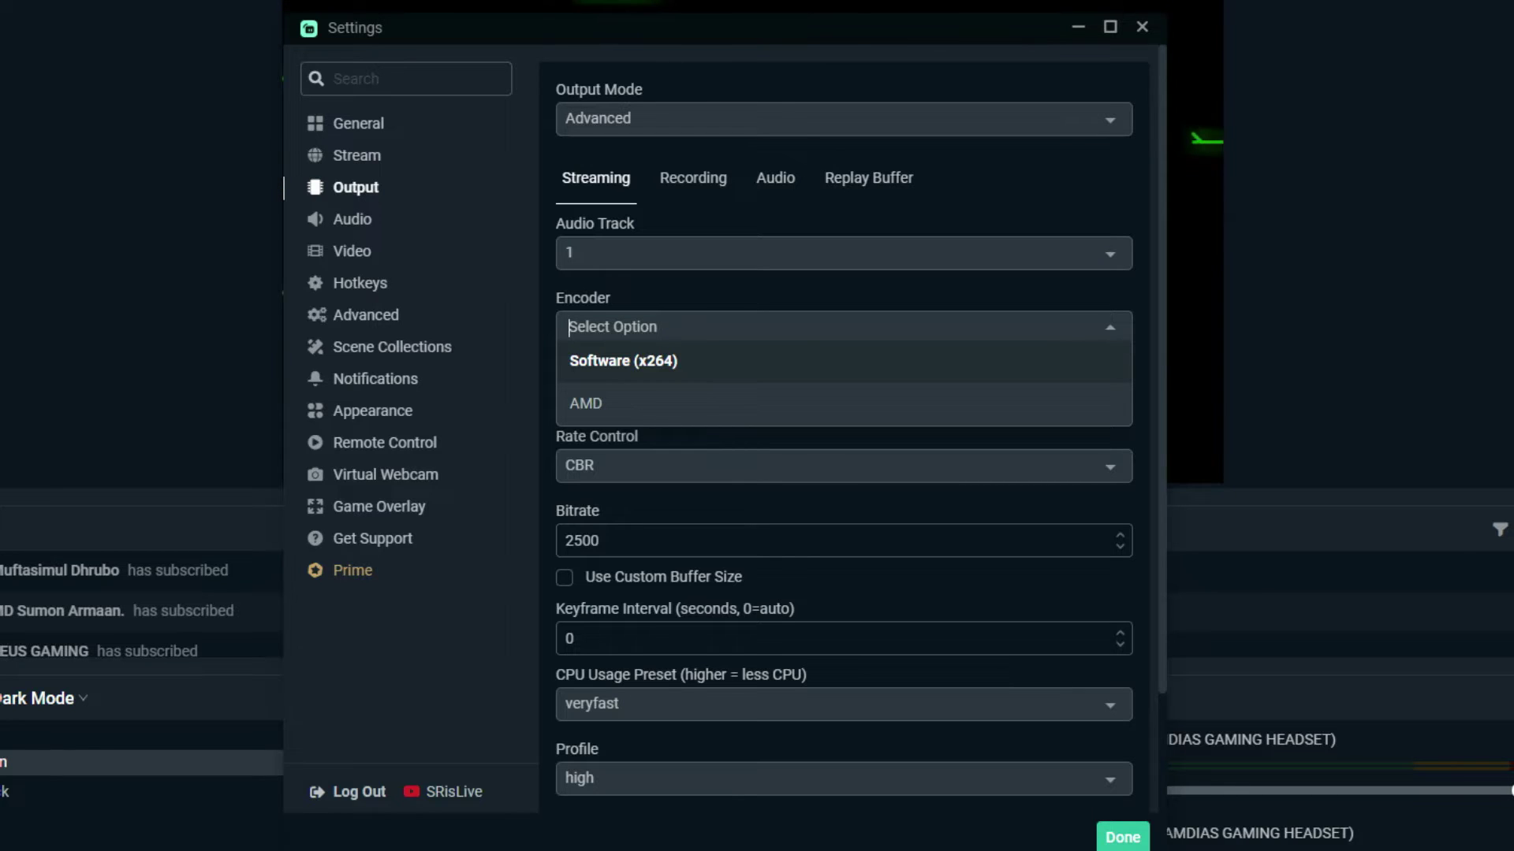
key("Return")
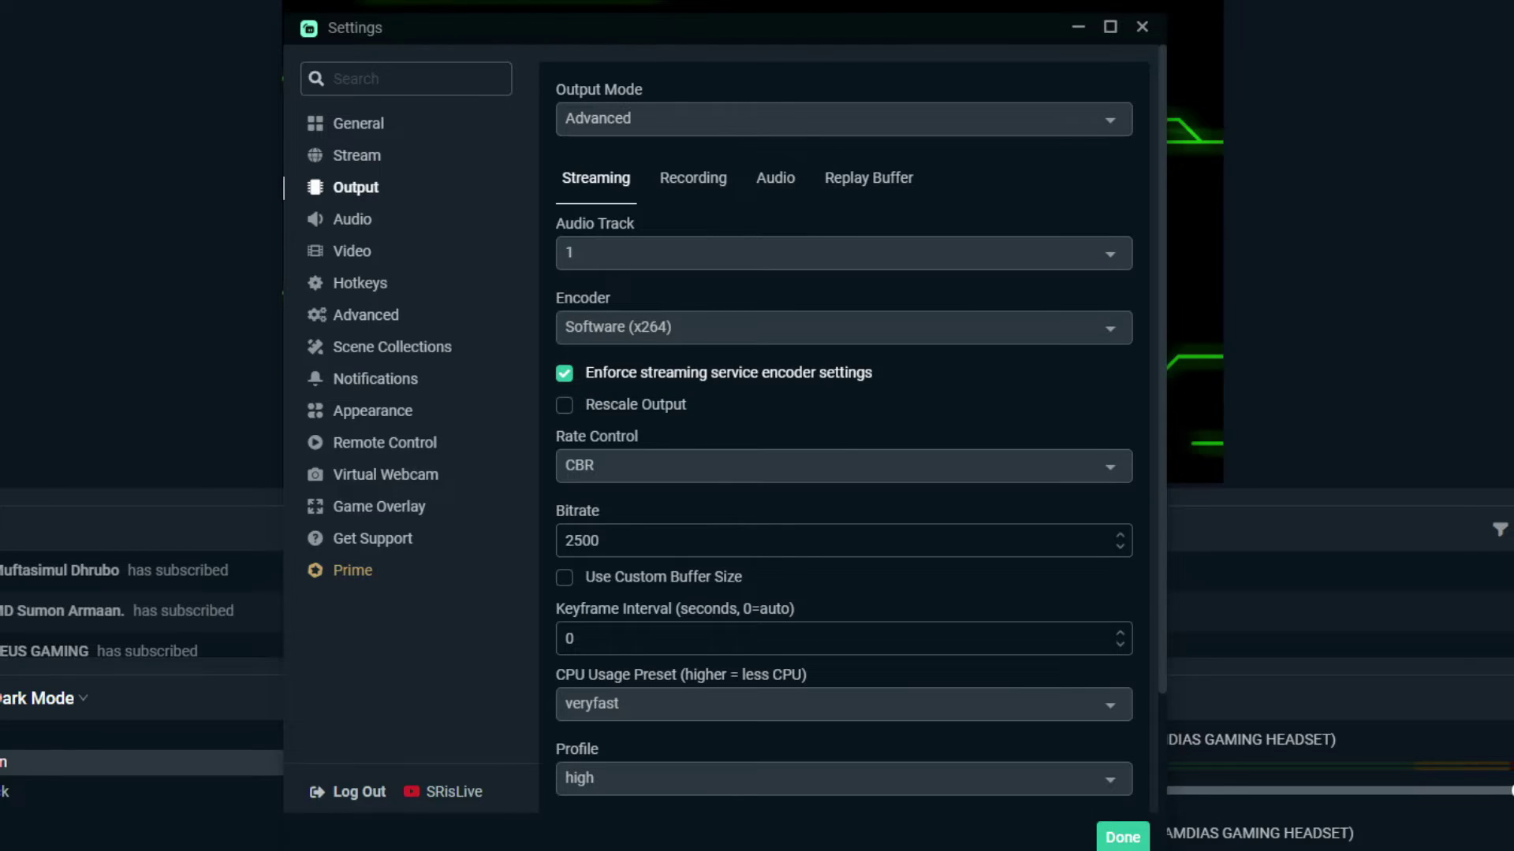
Set the streaming rate control to CBR and the bitrate to 2499
scroll(844, 426, "down", 3)
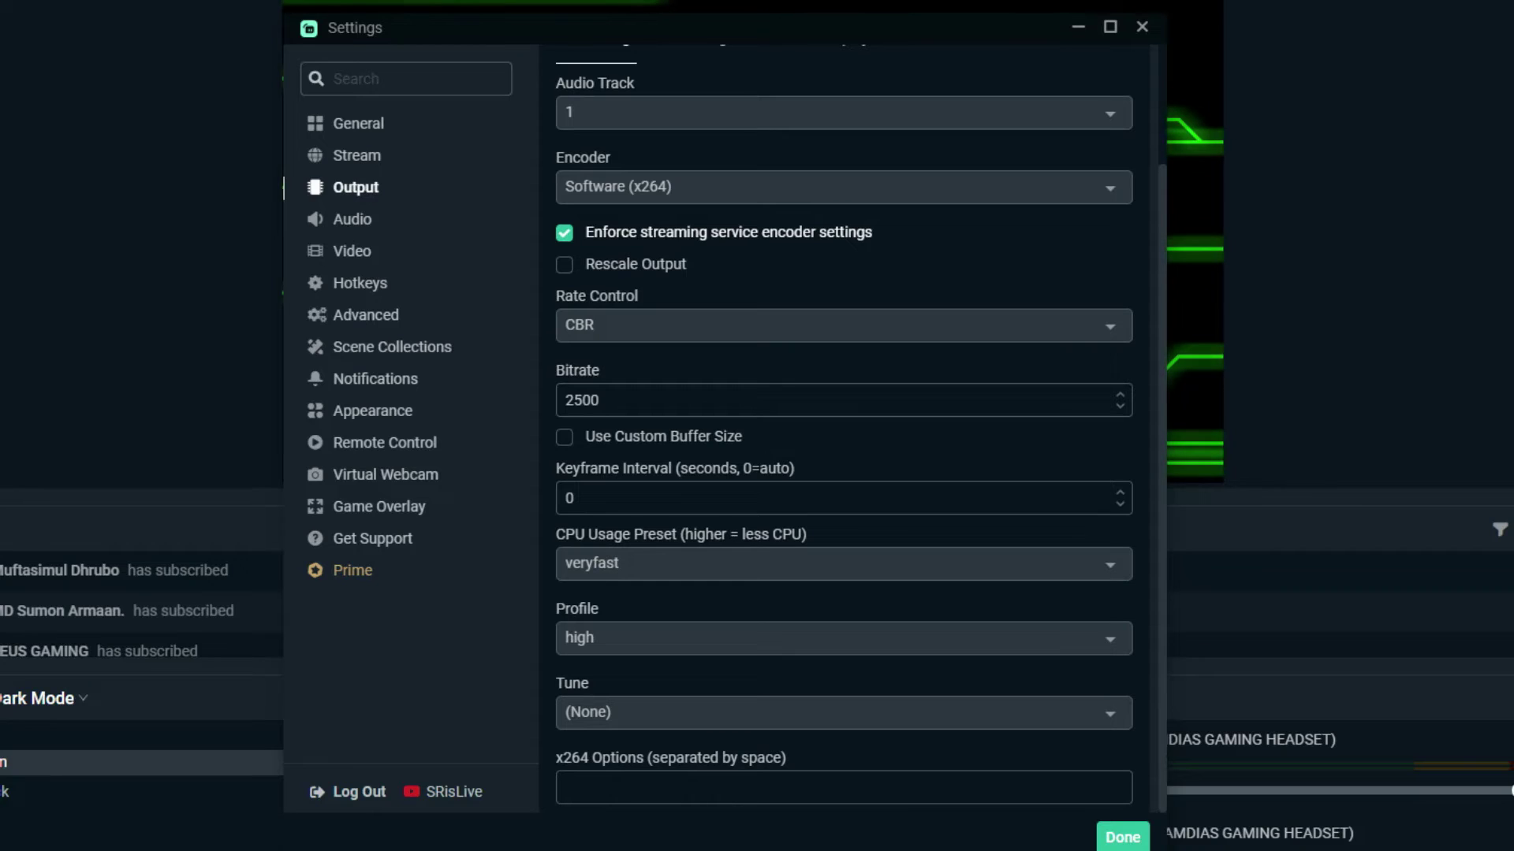
left_click(844, 324)
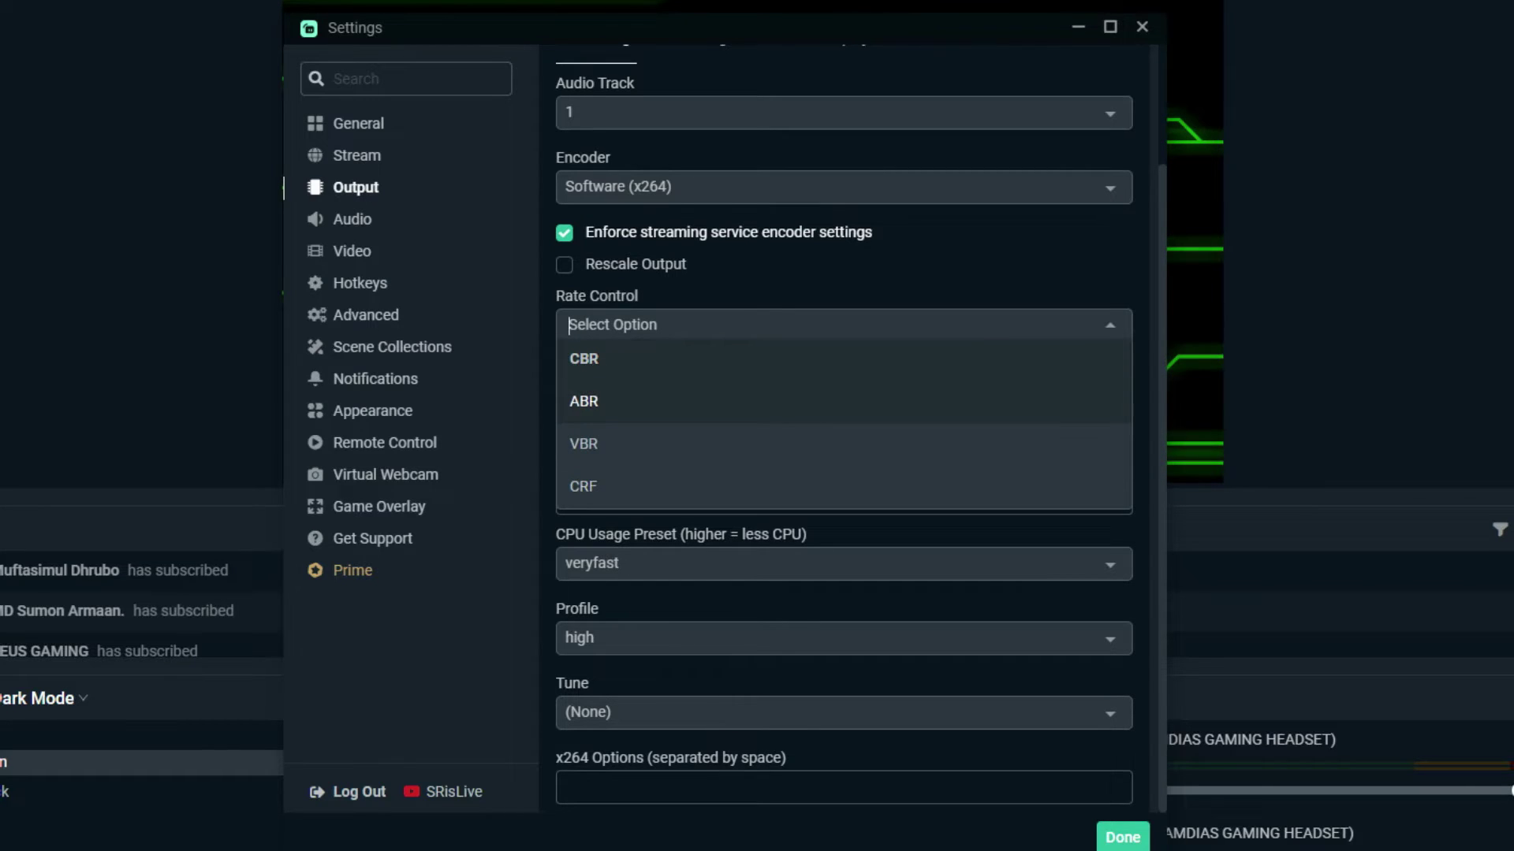
key("Up")
key("Return")
key("Tab")
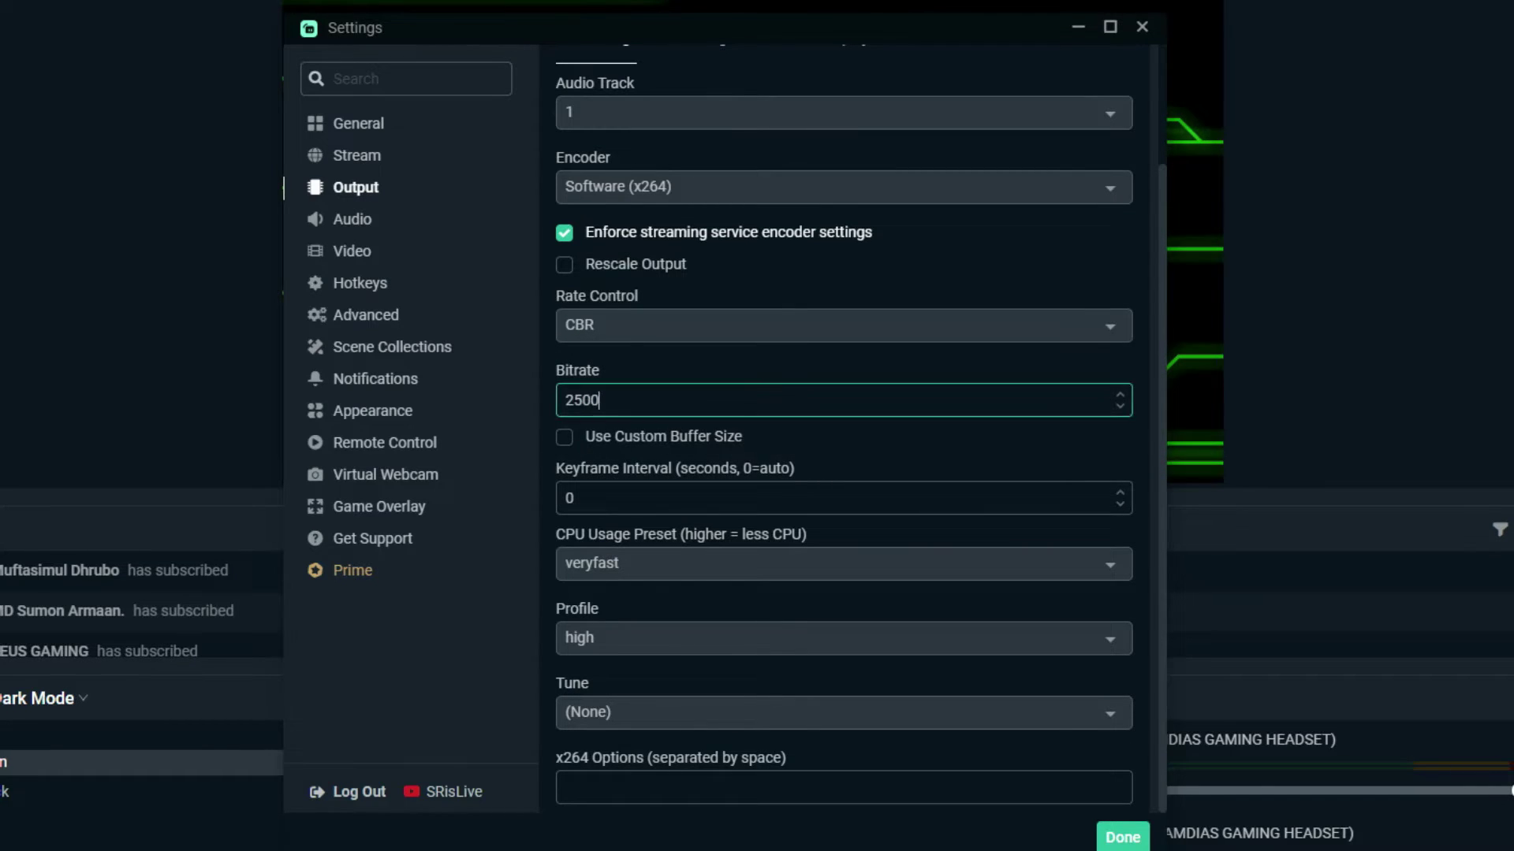
left_click(601, 400)
key("Down")
Try a keyframe interval of 1 second and reset it to 0
left_click(569, 498)
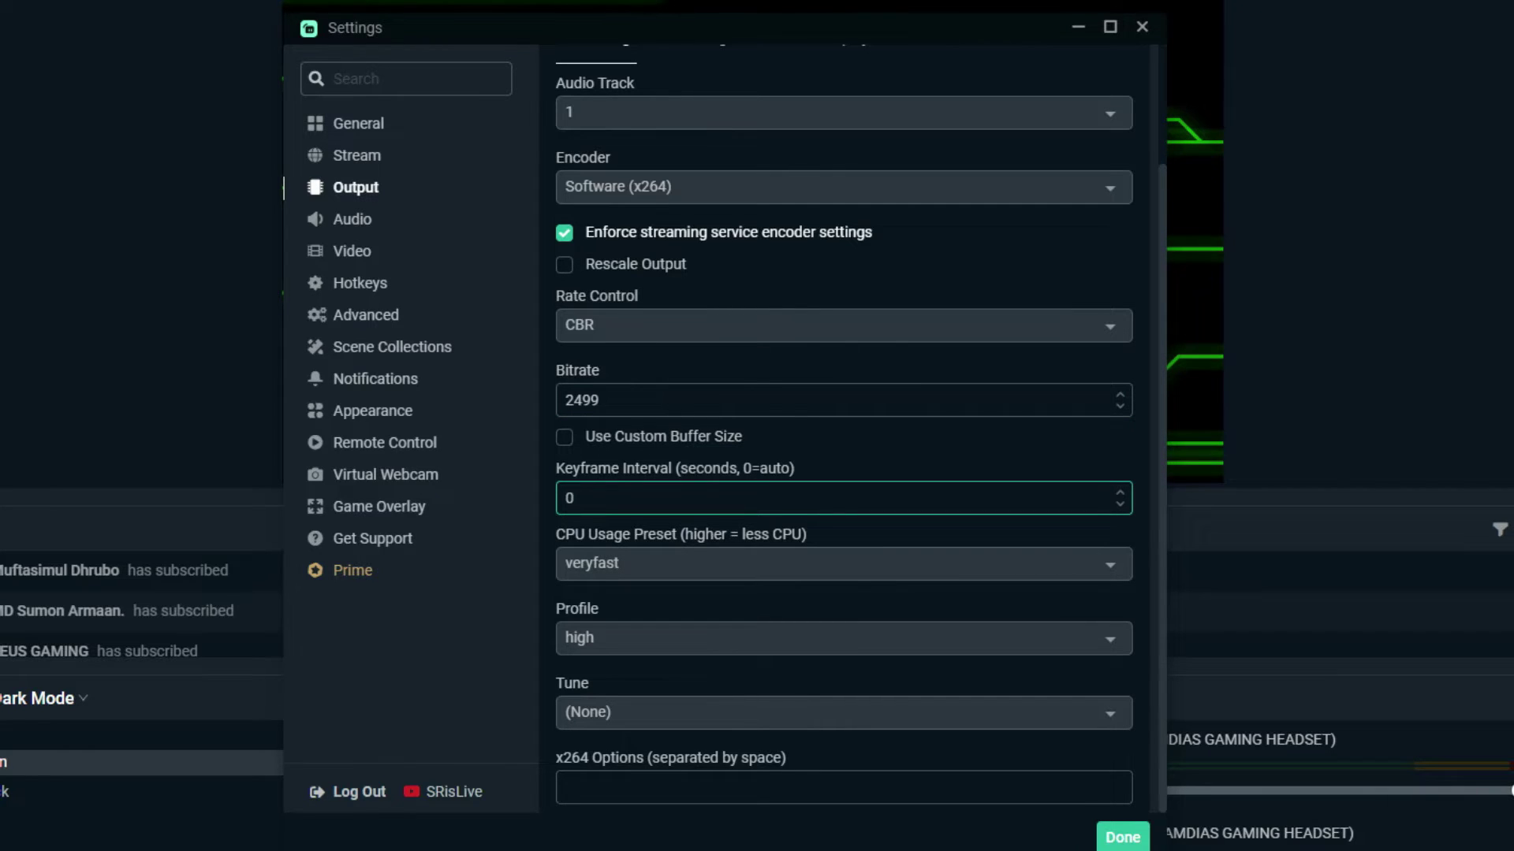
key("BackSpace")
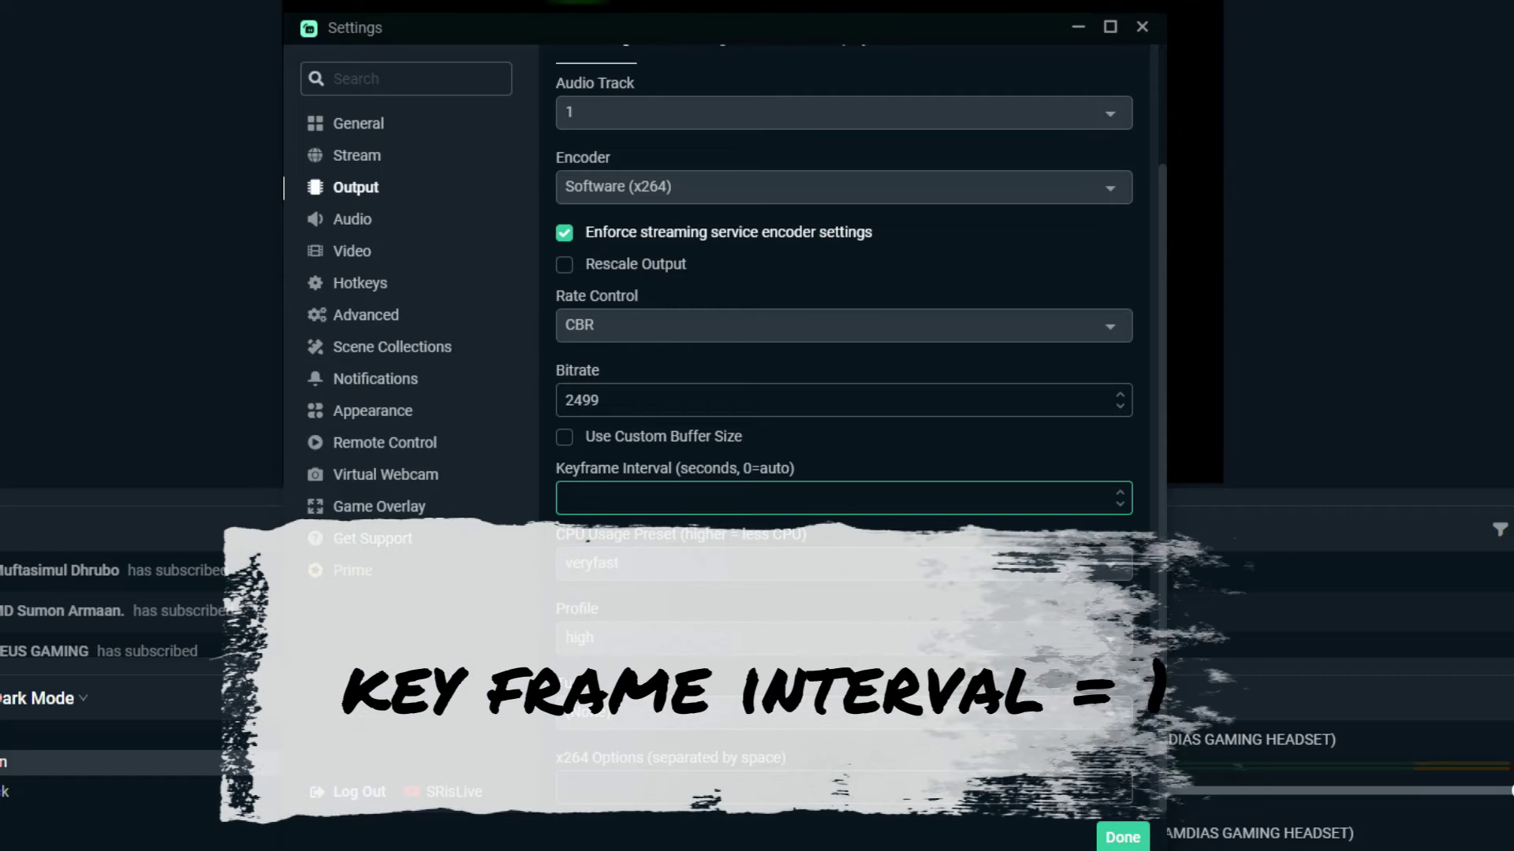
type("1")
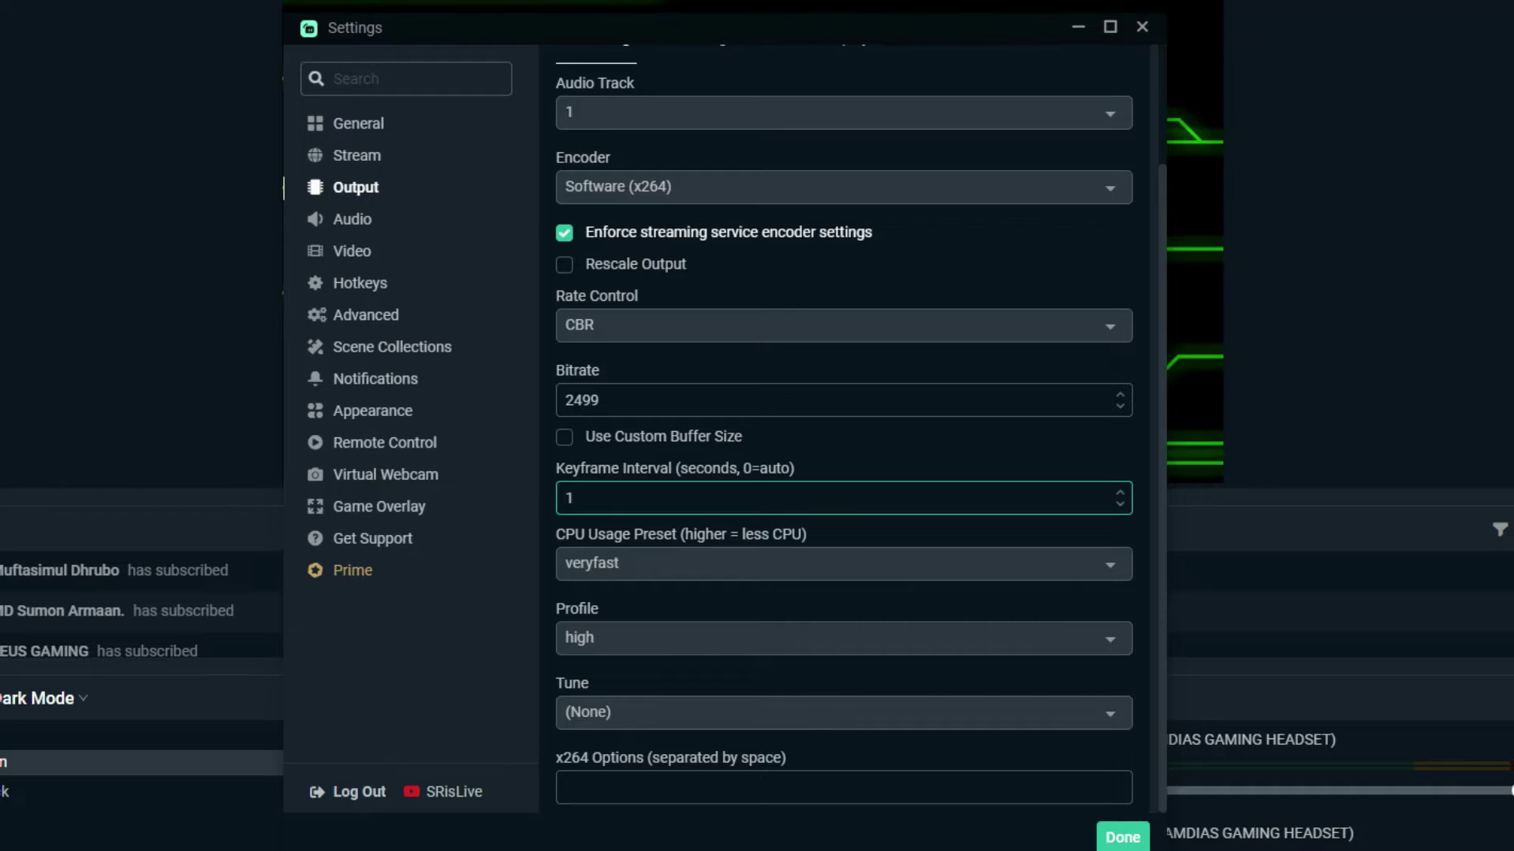
key("BackSpace")
type("0")
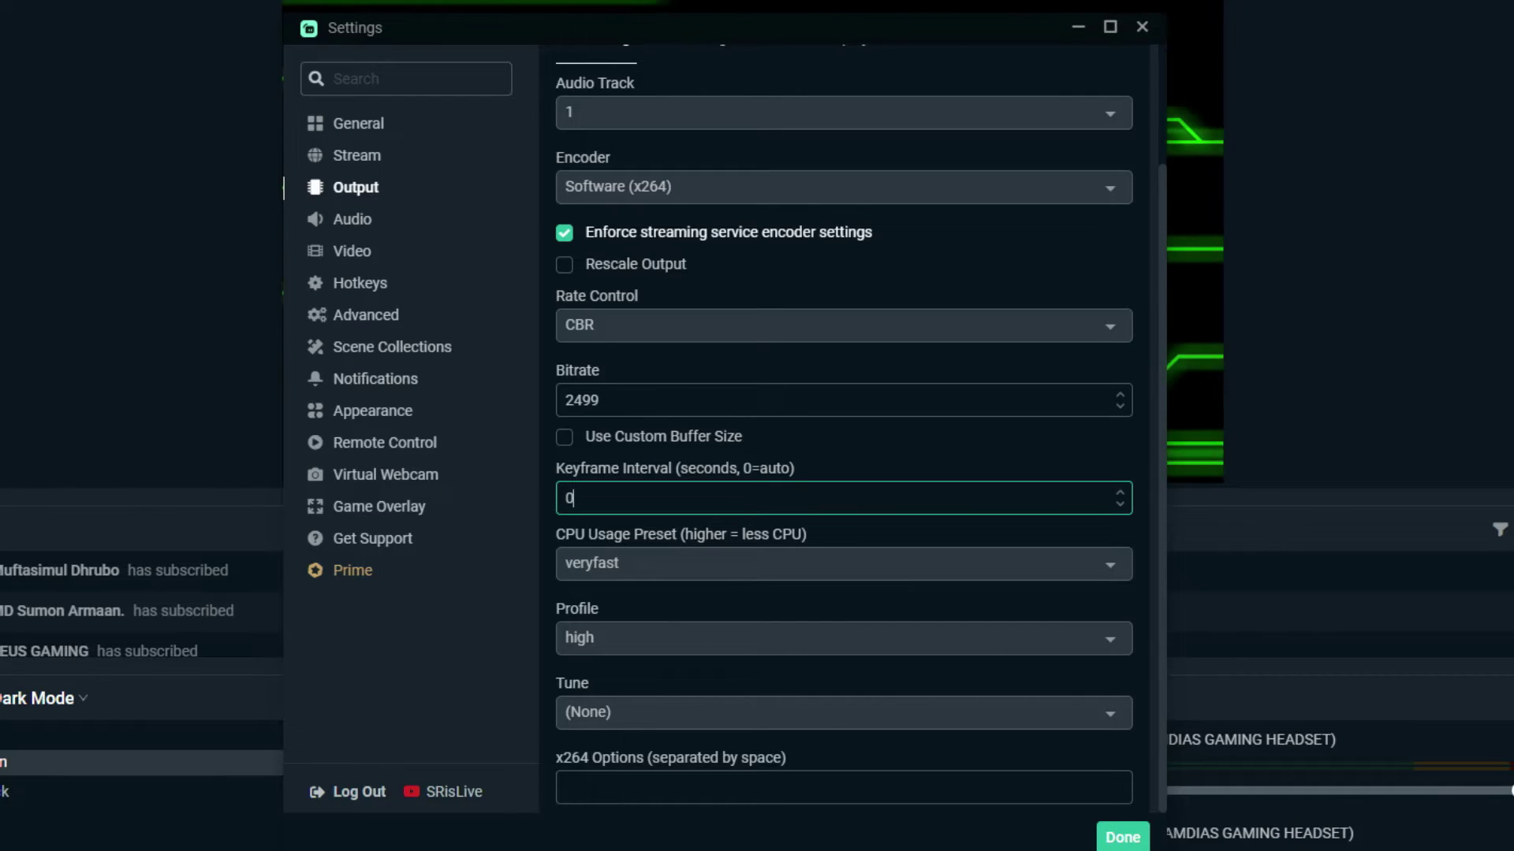
Try the faster CPU usage preset and set it back to veryfast
left_click(844, 564)
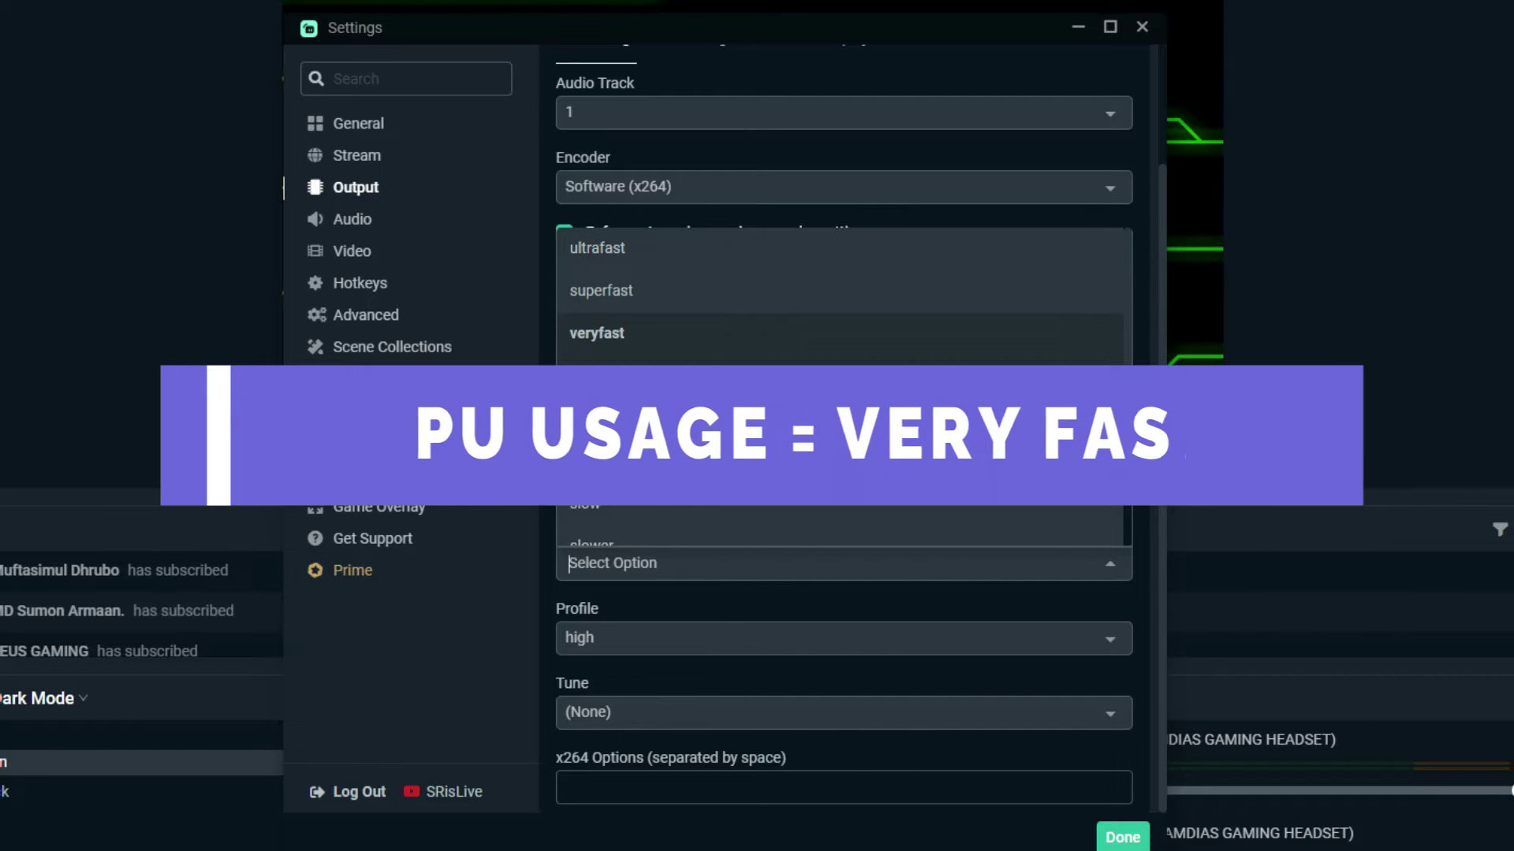
left_click(630, 377)
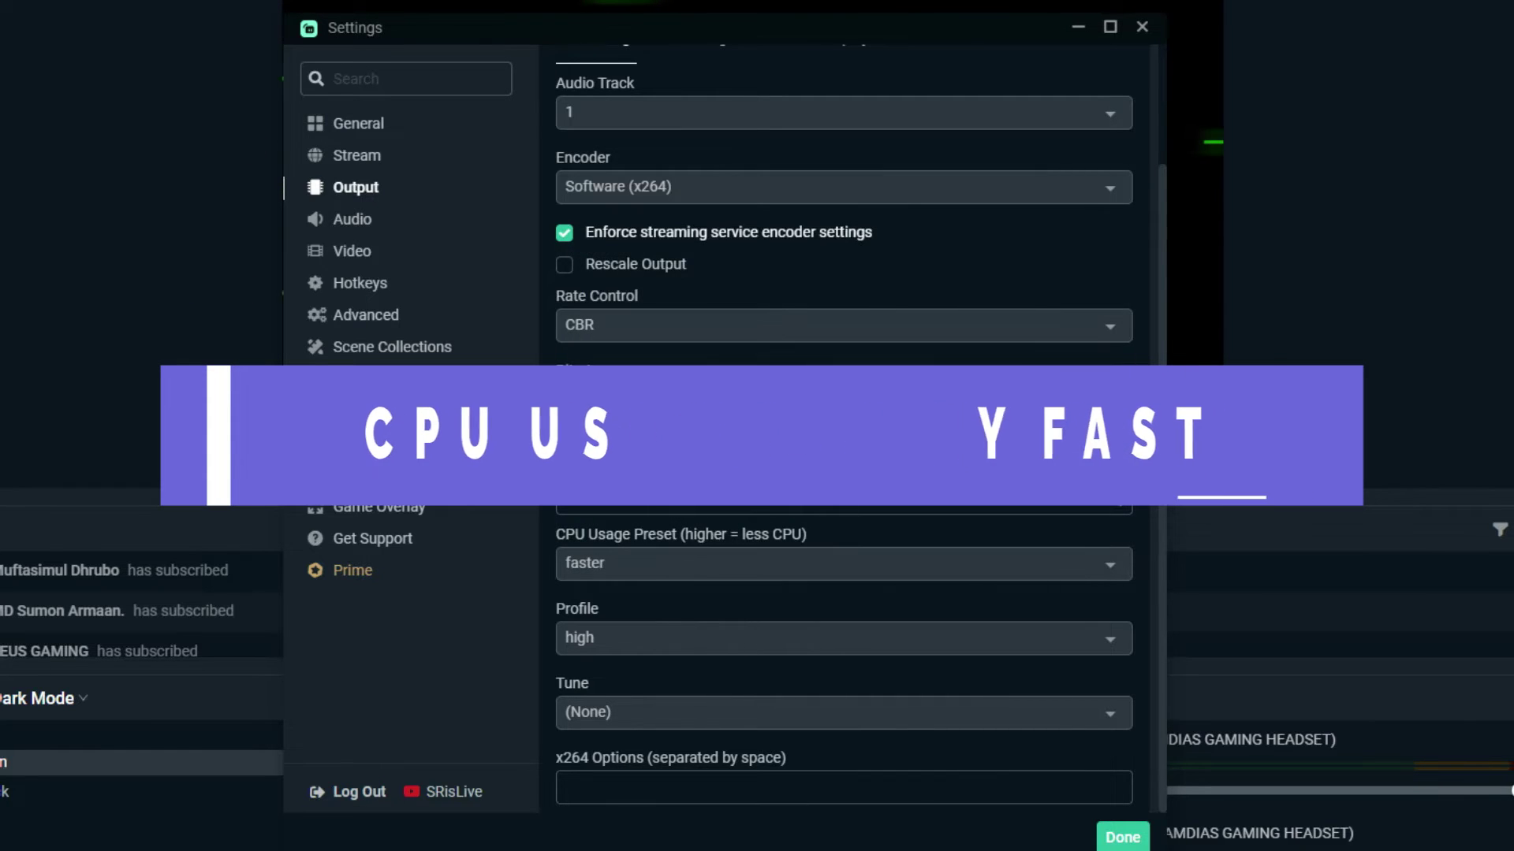
left_click(844, 564)
left_click(596, 333)
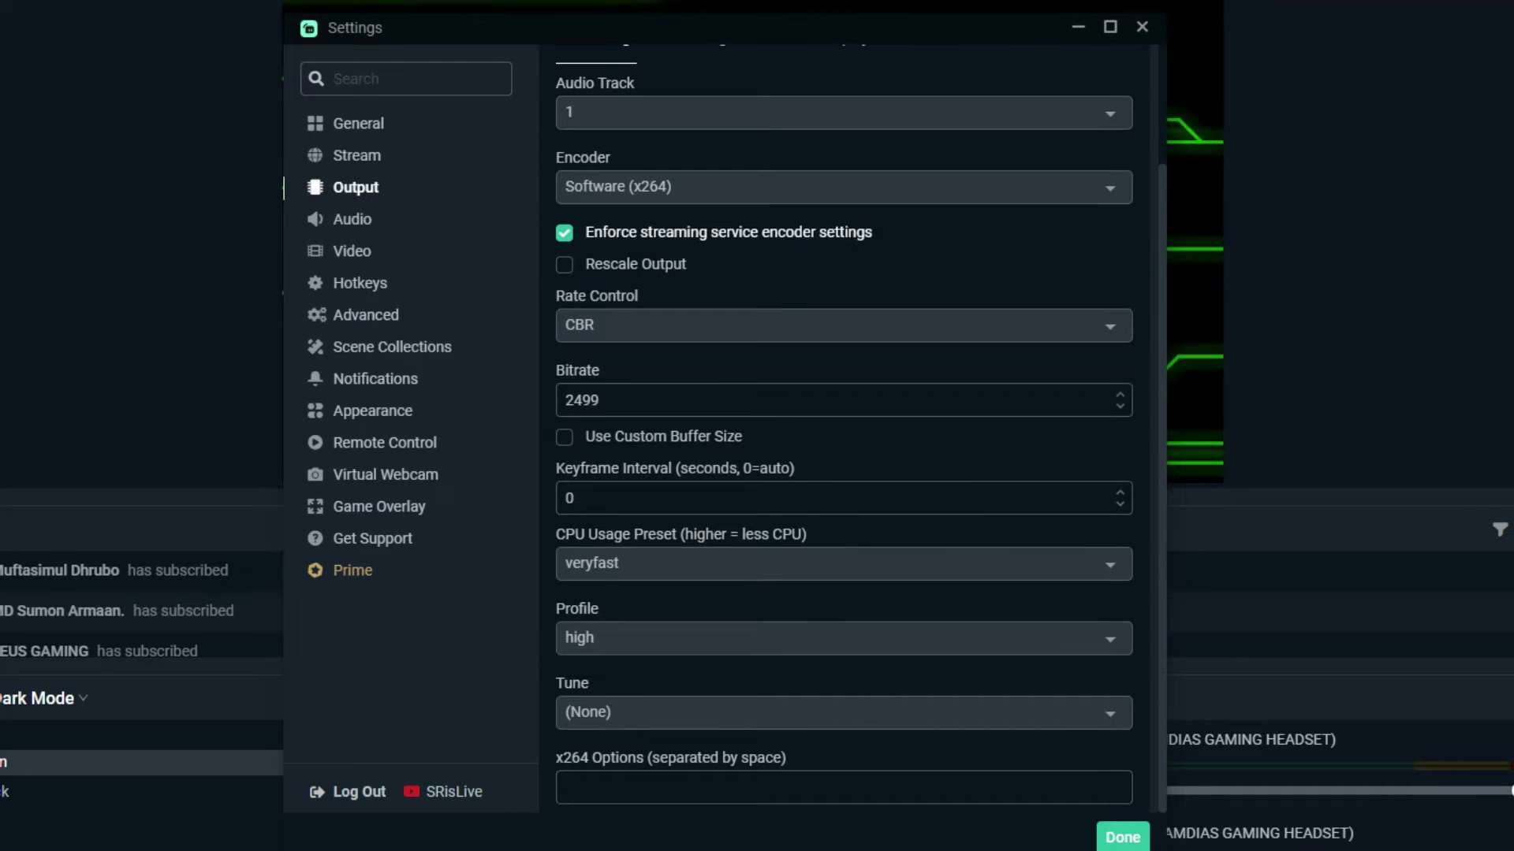
left_click(596, 563)
scroll(844, 425, "up", 2)
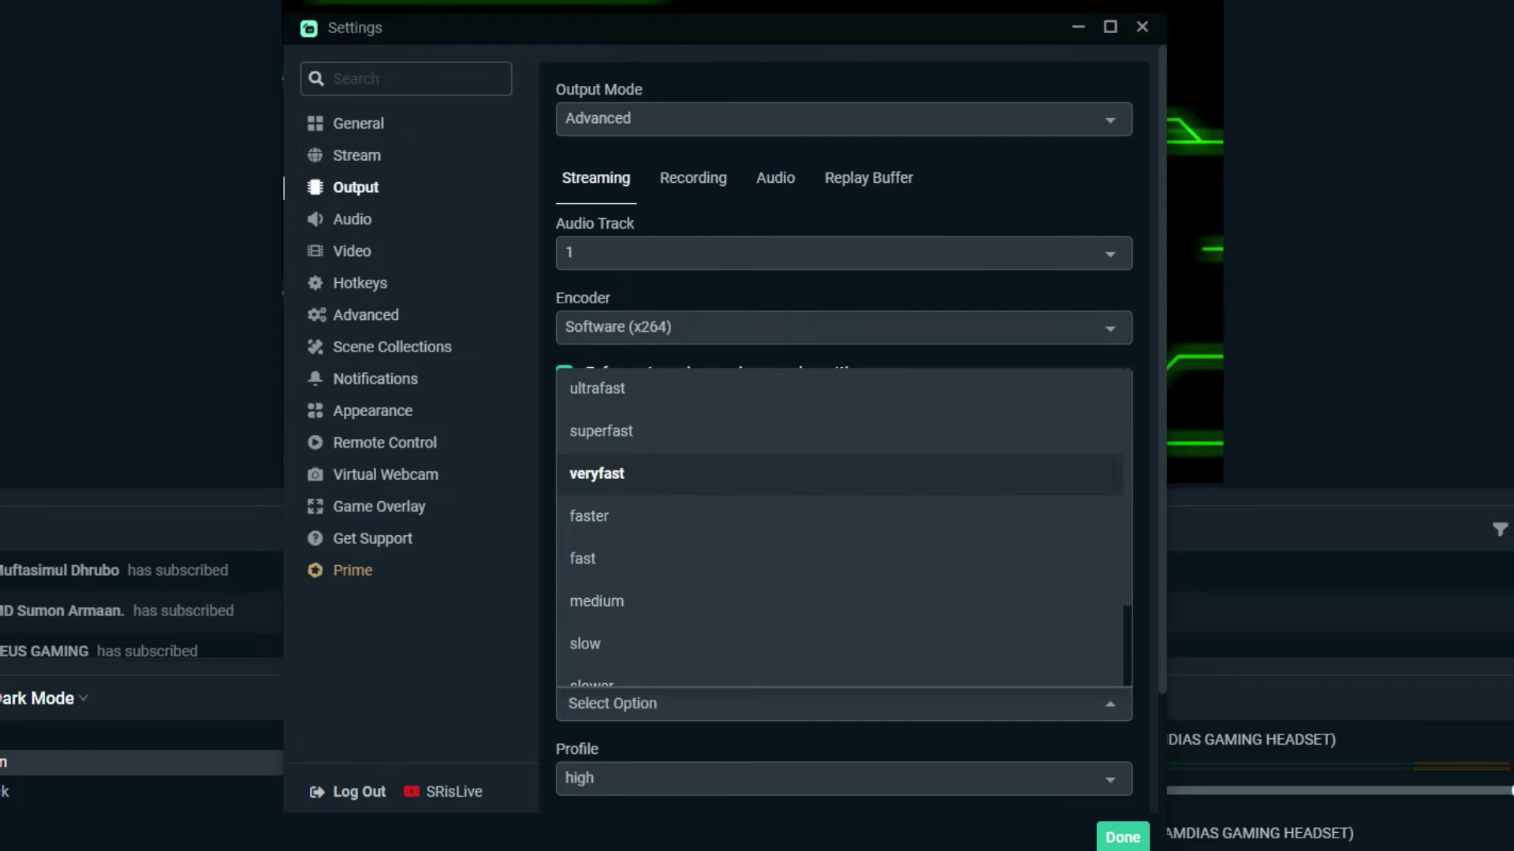
key("Escape")
Set the streaming encoder profile to high
scroll(844, 426, "down", 2)
left_click(843, 638)
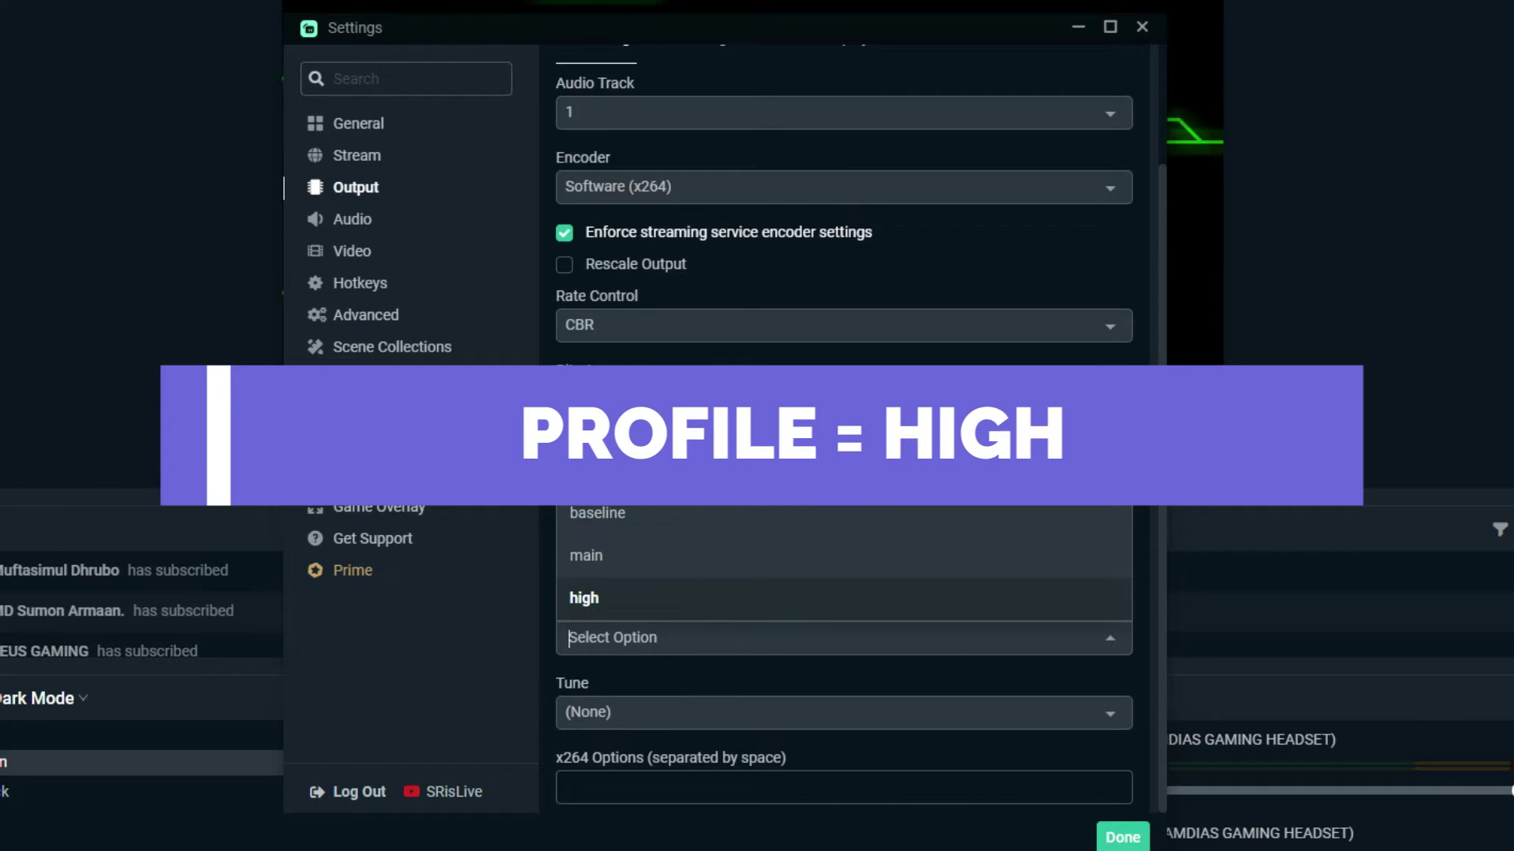
key("Return")
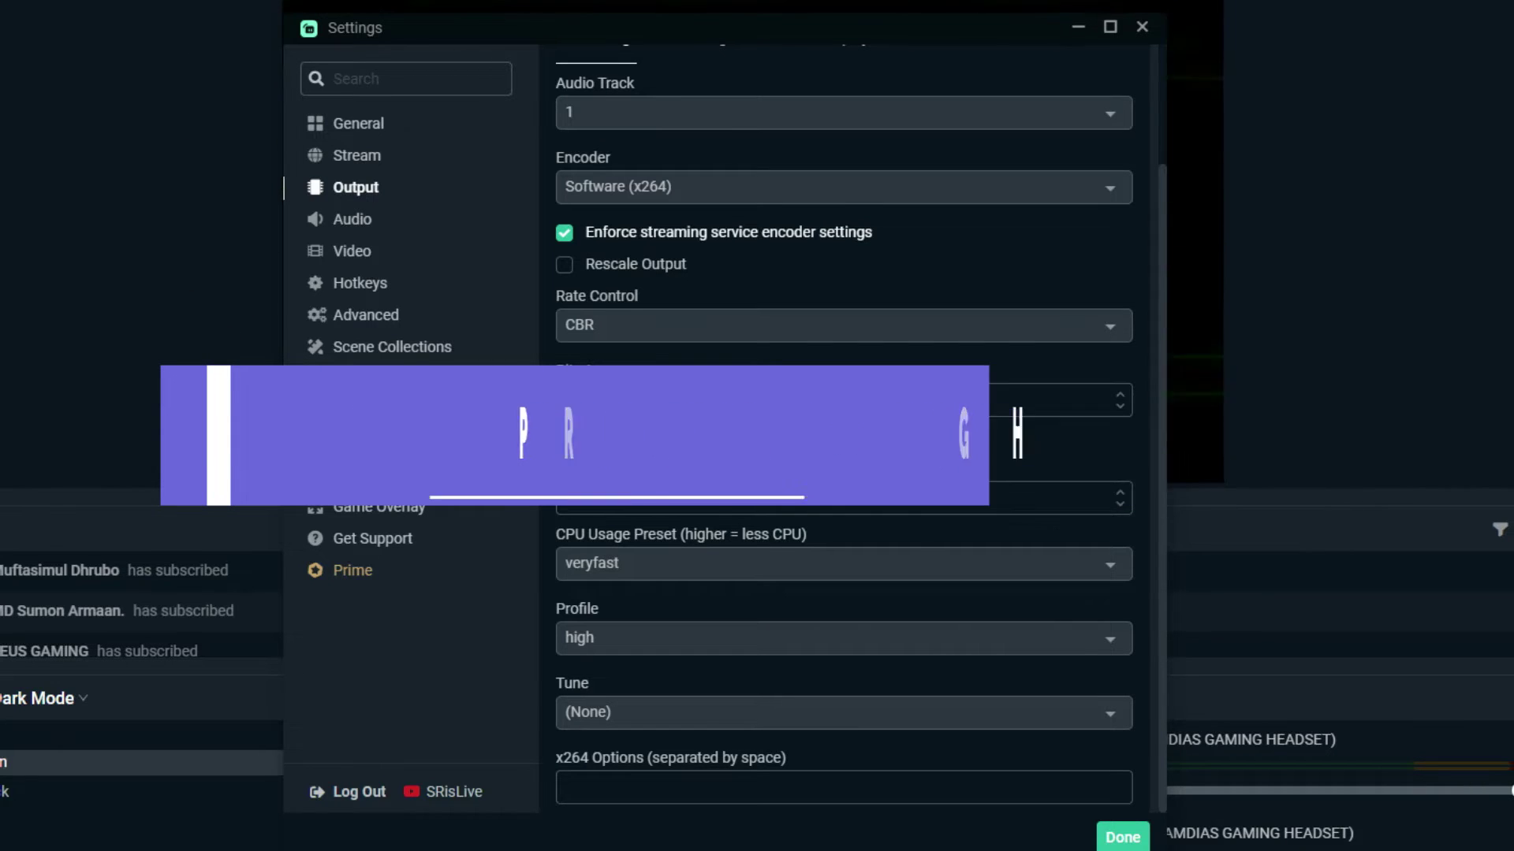
In the audio settings, set Desktop Audio Device 1 to Default and Mic/Auxiliary Device 1 to Microphone (GAMDIAS GAMING HEADSET)
left_click(352, 220)
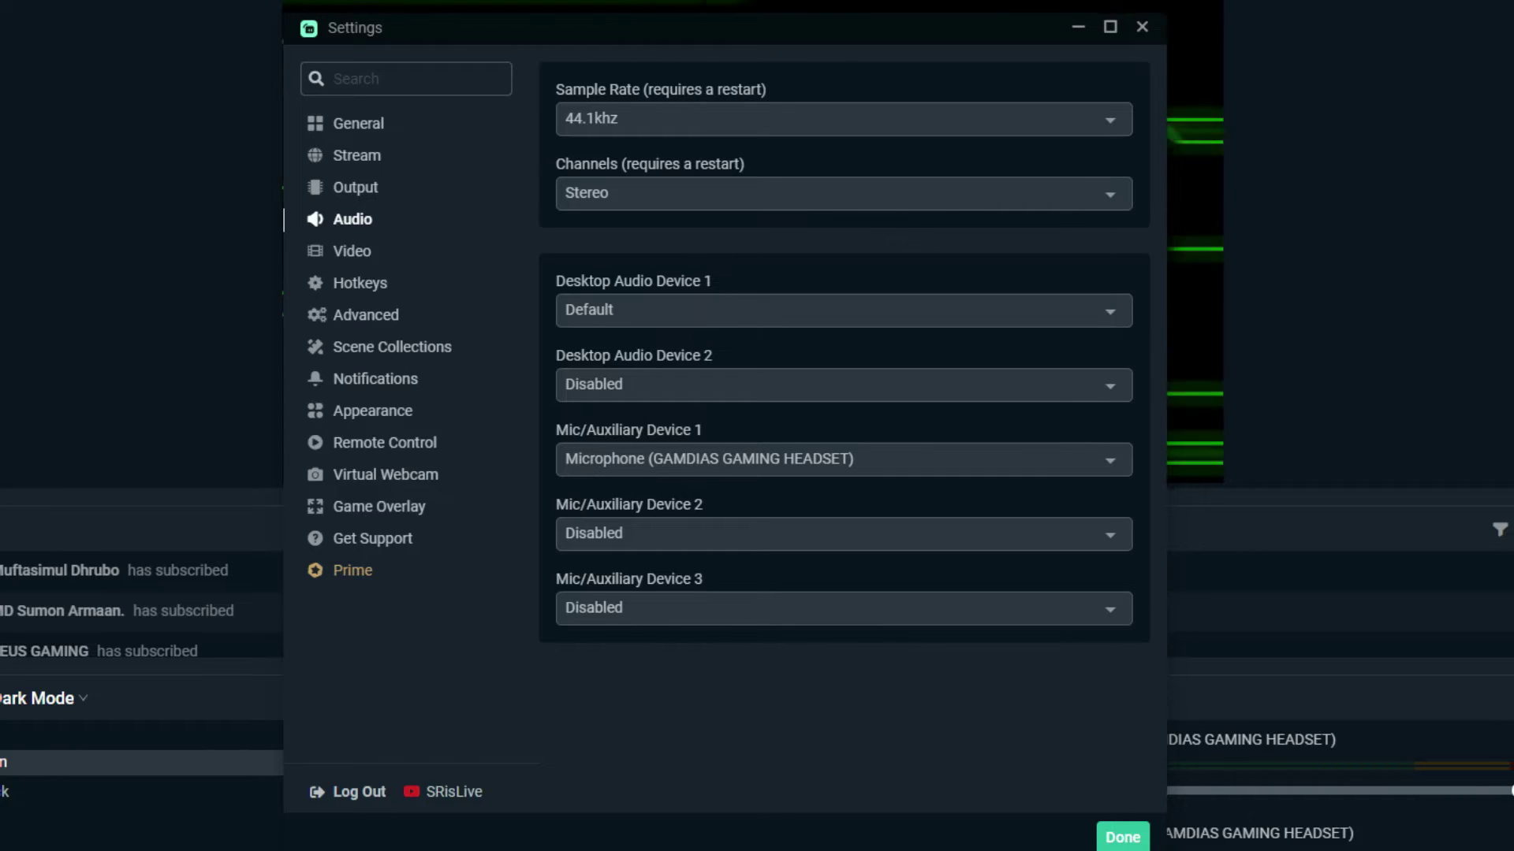
left_click(843, 310)
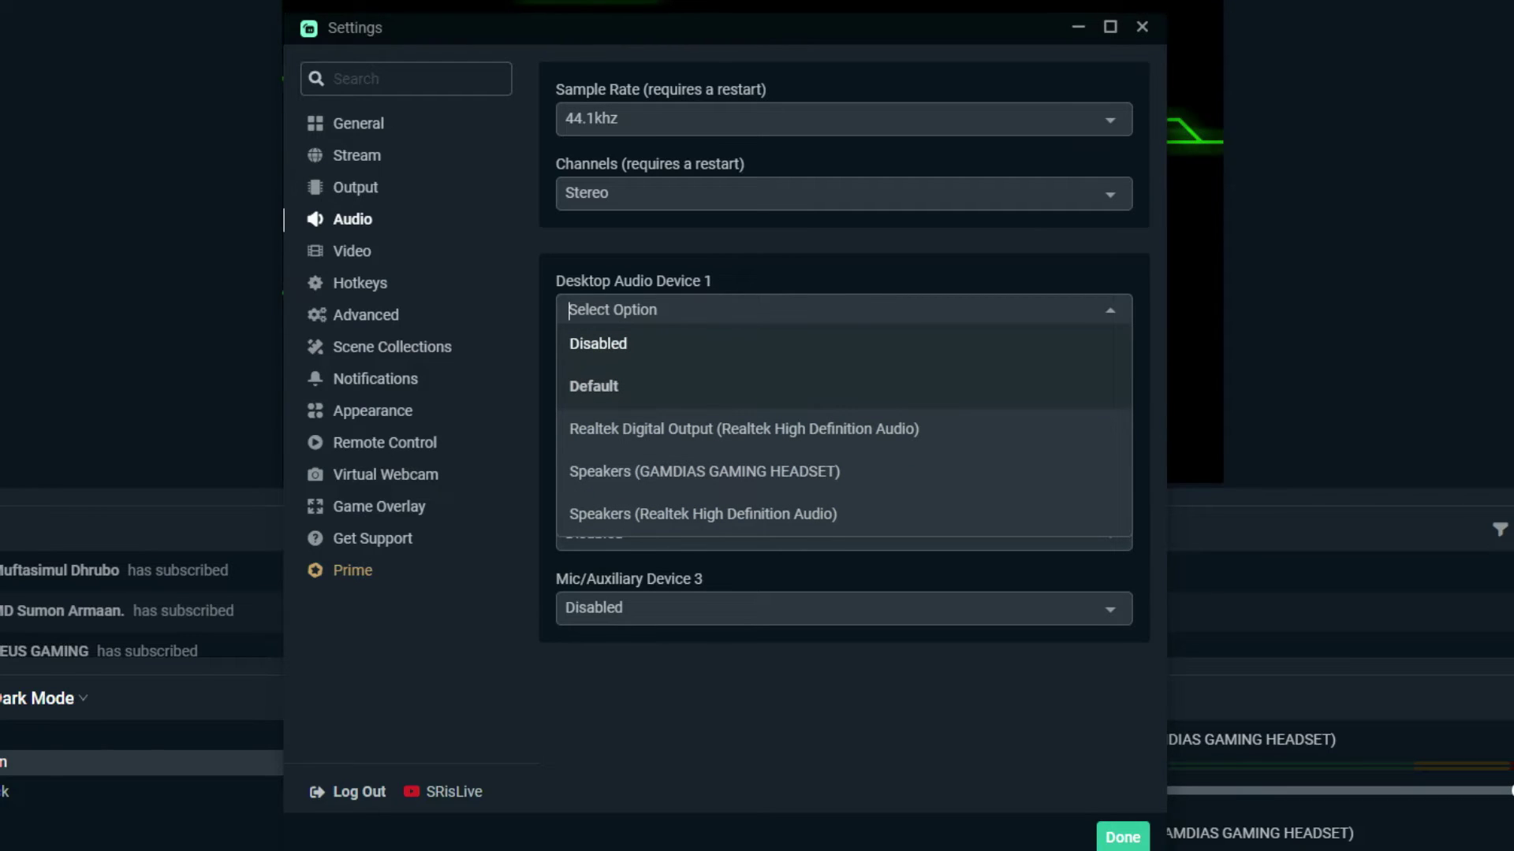
key("Return")
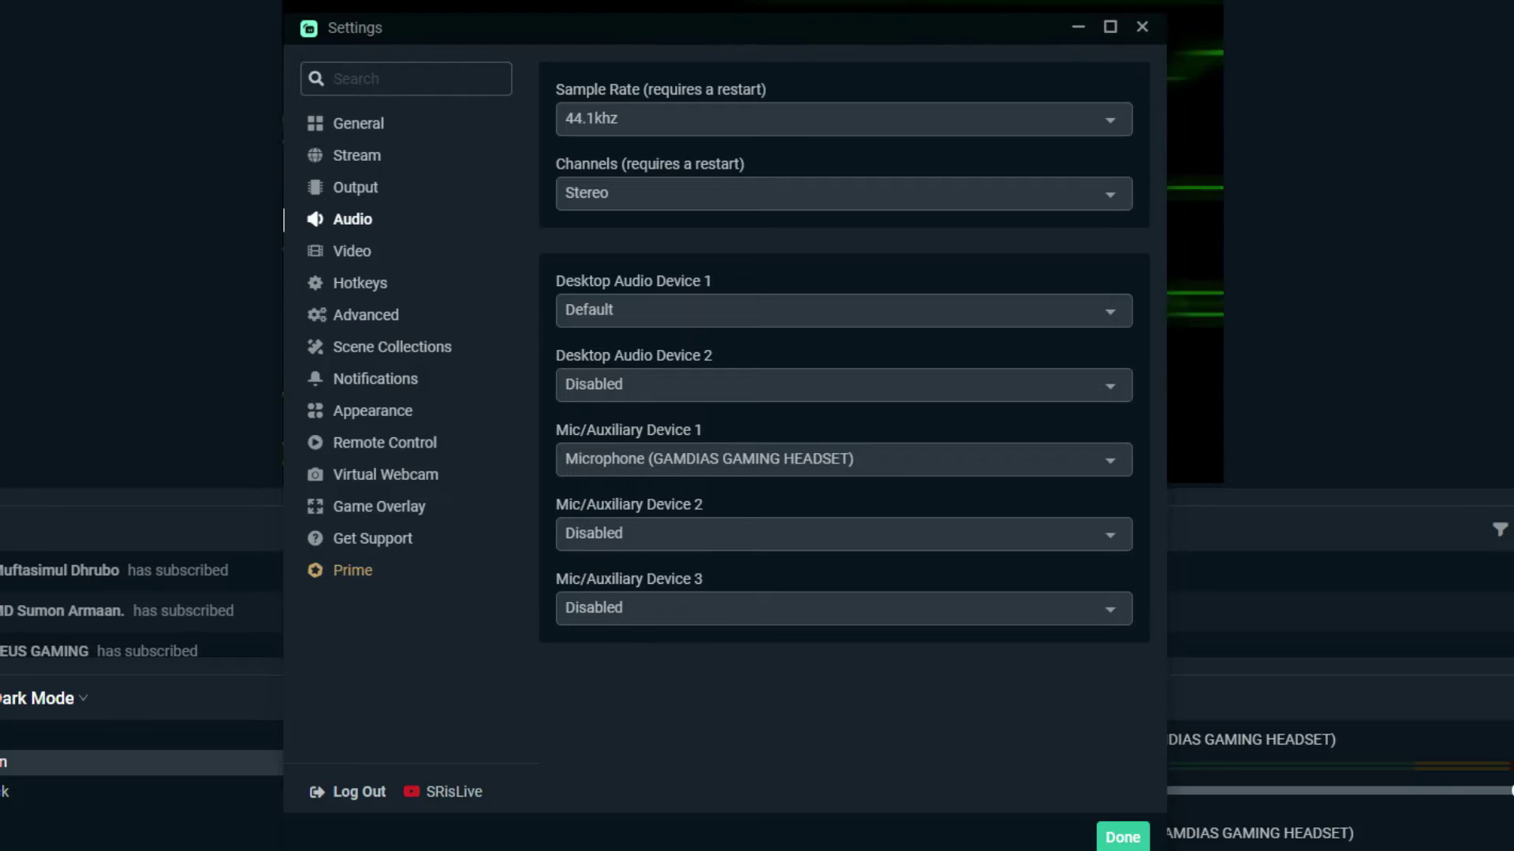
left_click(843, 459)
key("Down")
key("Down")
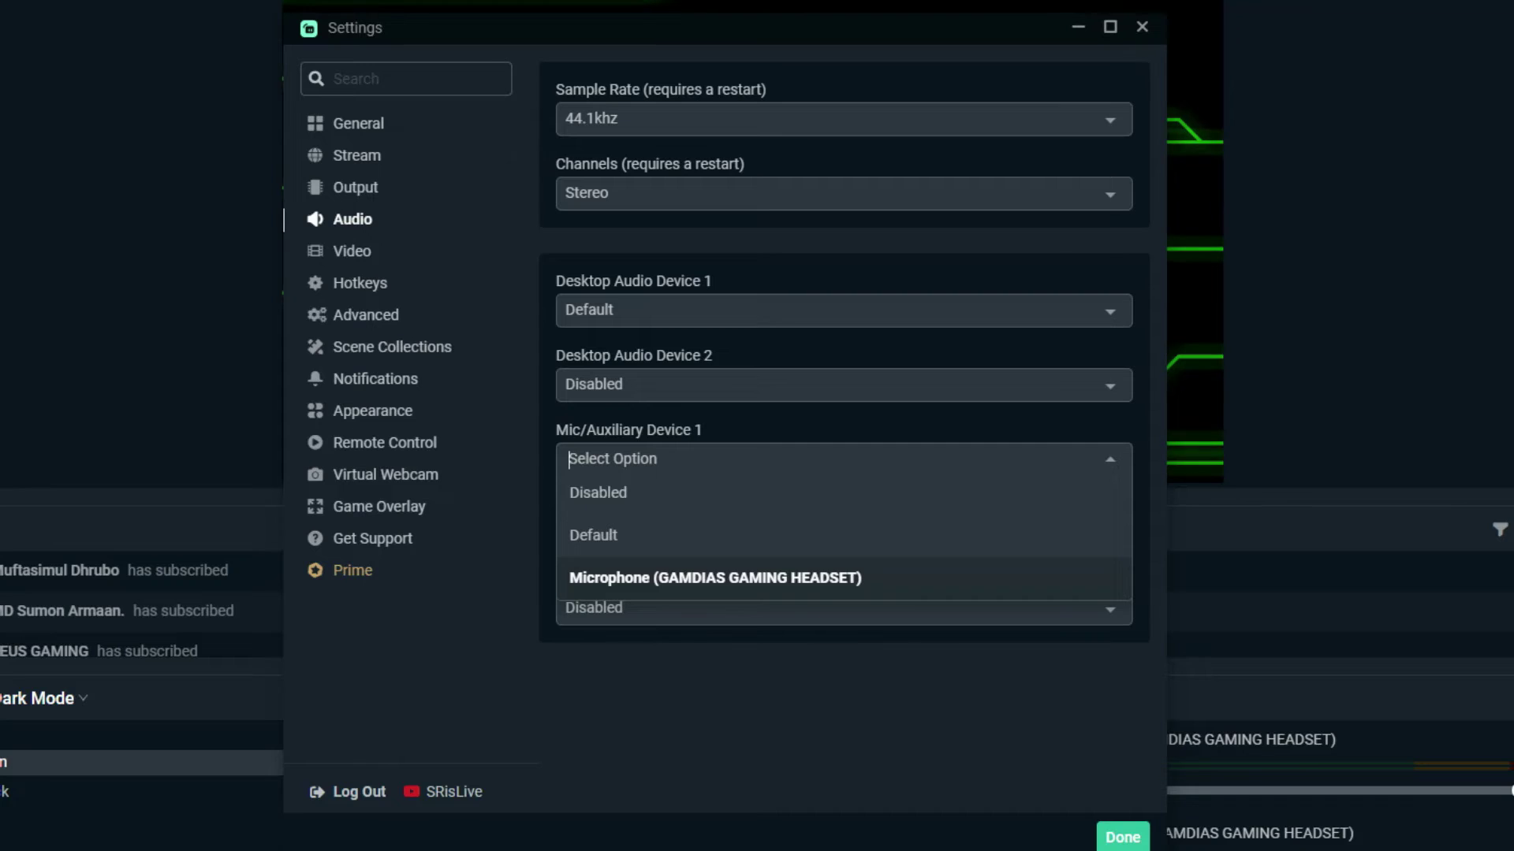
key("Return")
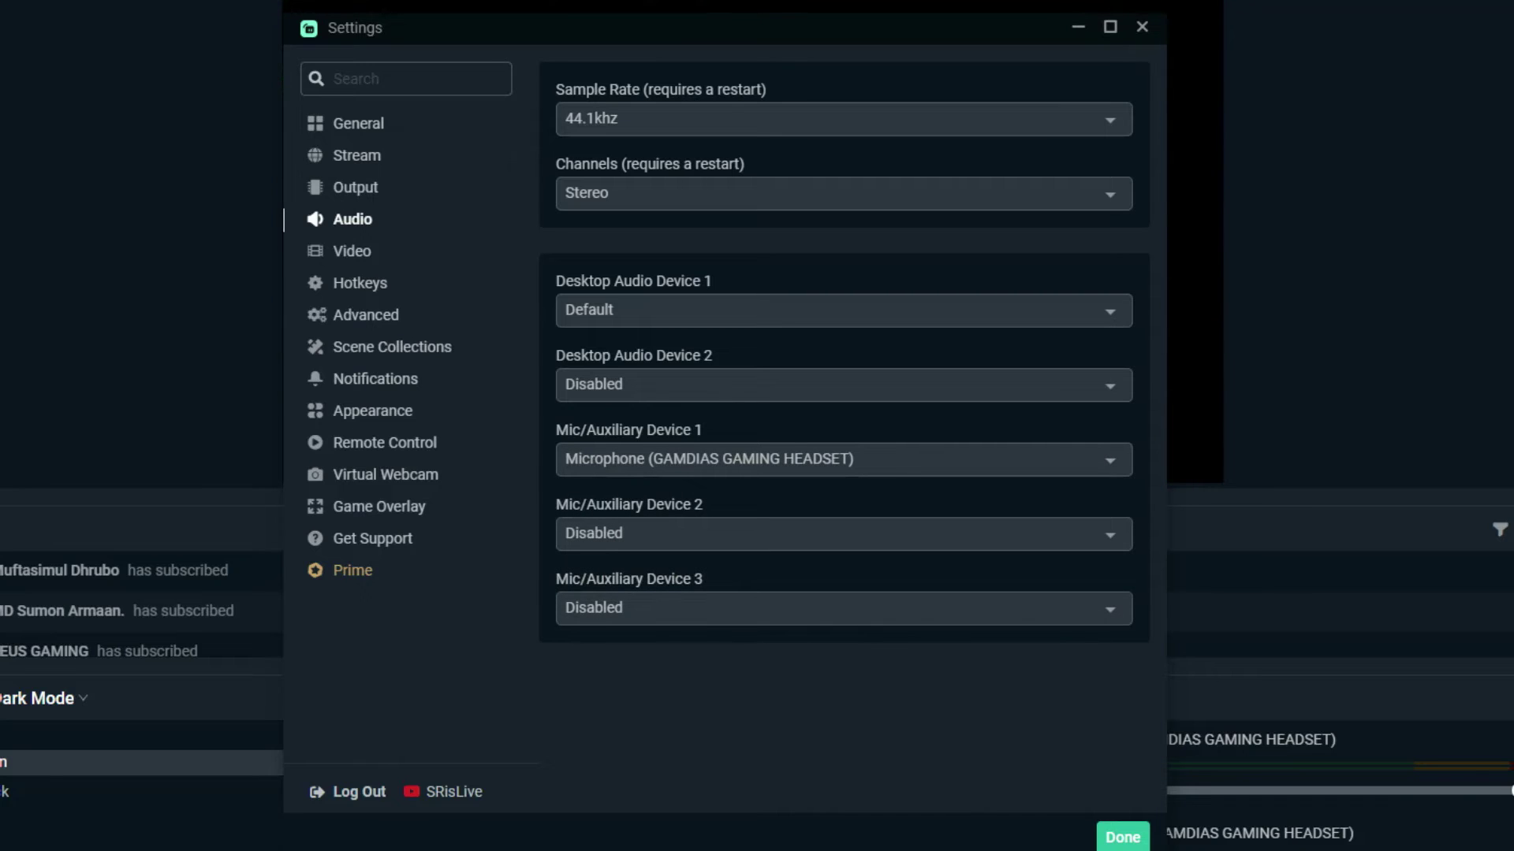
In the video settings, try a base canvas resolution of 1280x720 and set it back to 1920x1080
left_click(351, 250)
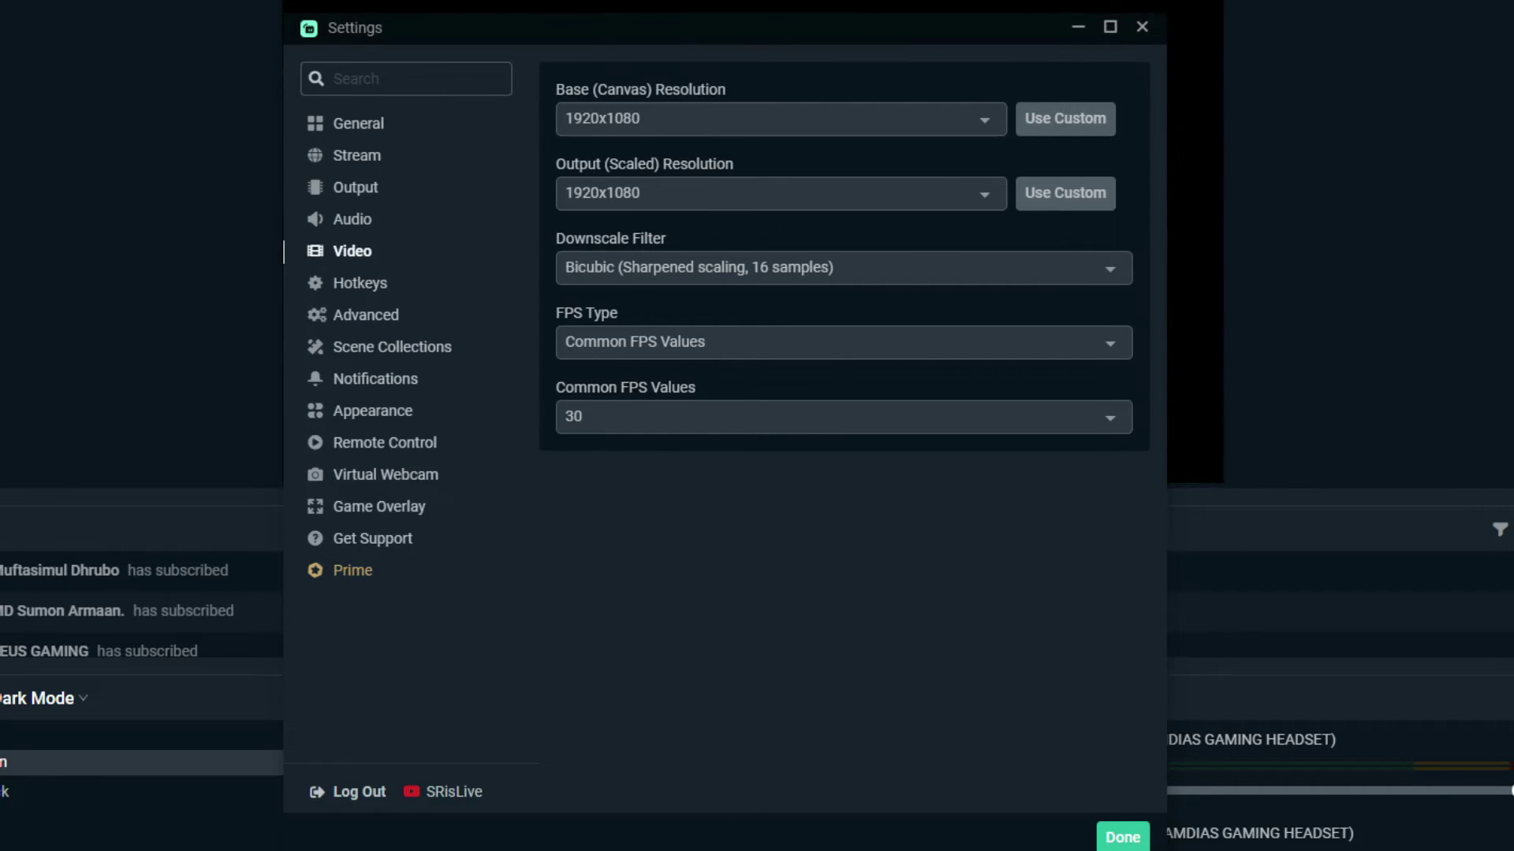
left_click_drag(883, 27, 87, 426)
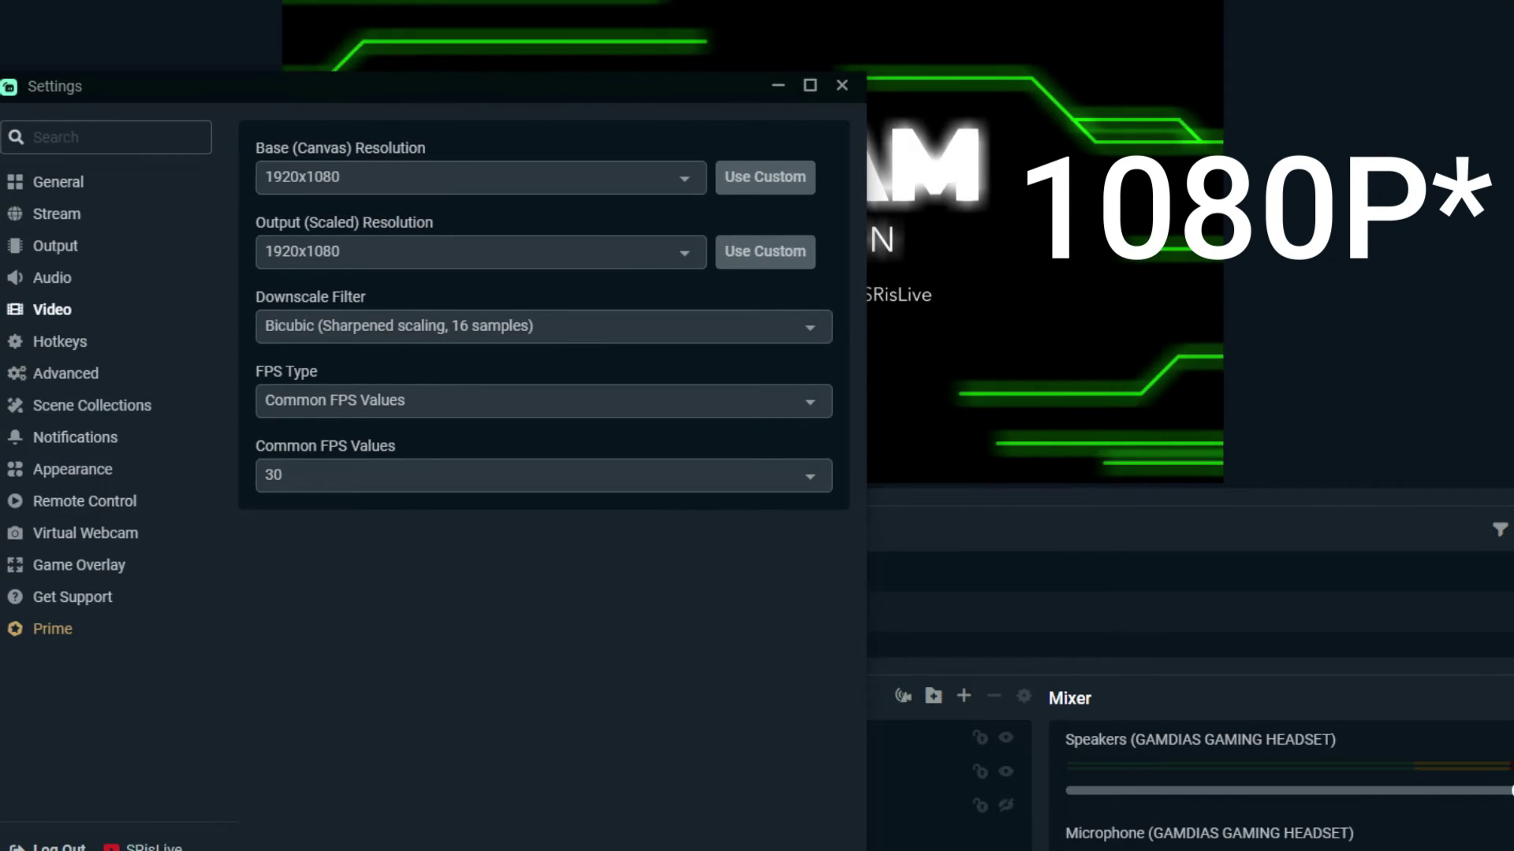
left_click(473, 177)
left_click(307, 250)
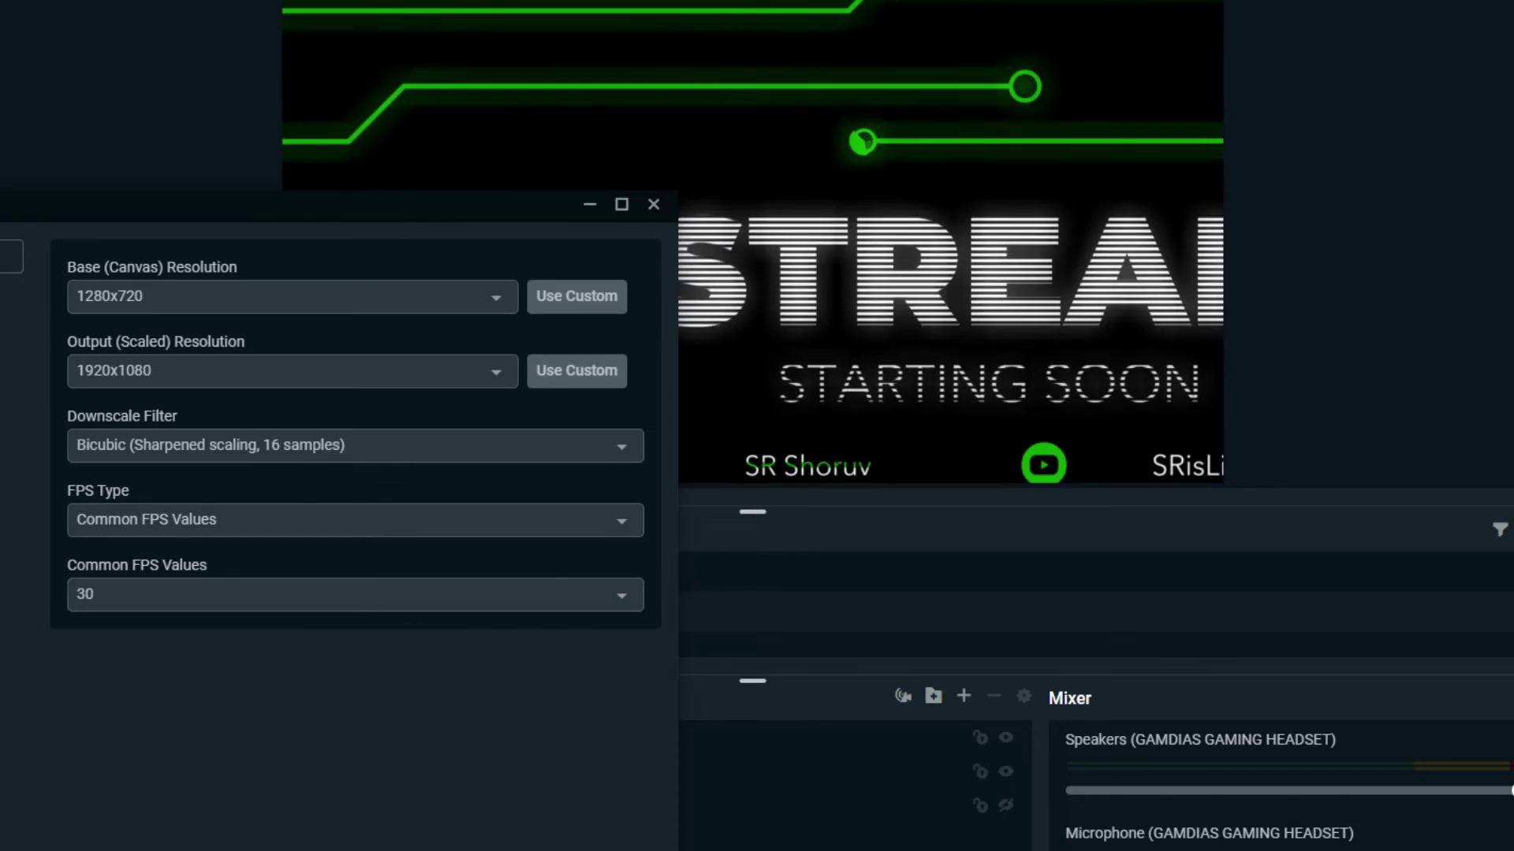
left_click(292, 296)
left_click(119, 328)
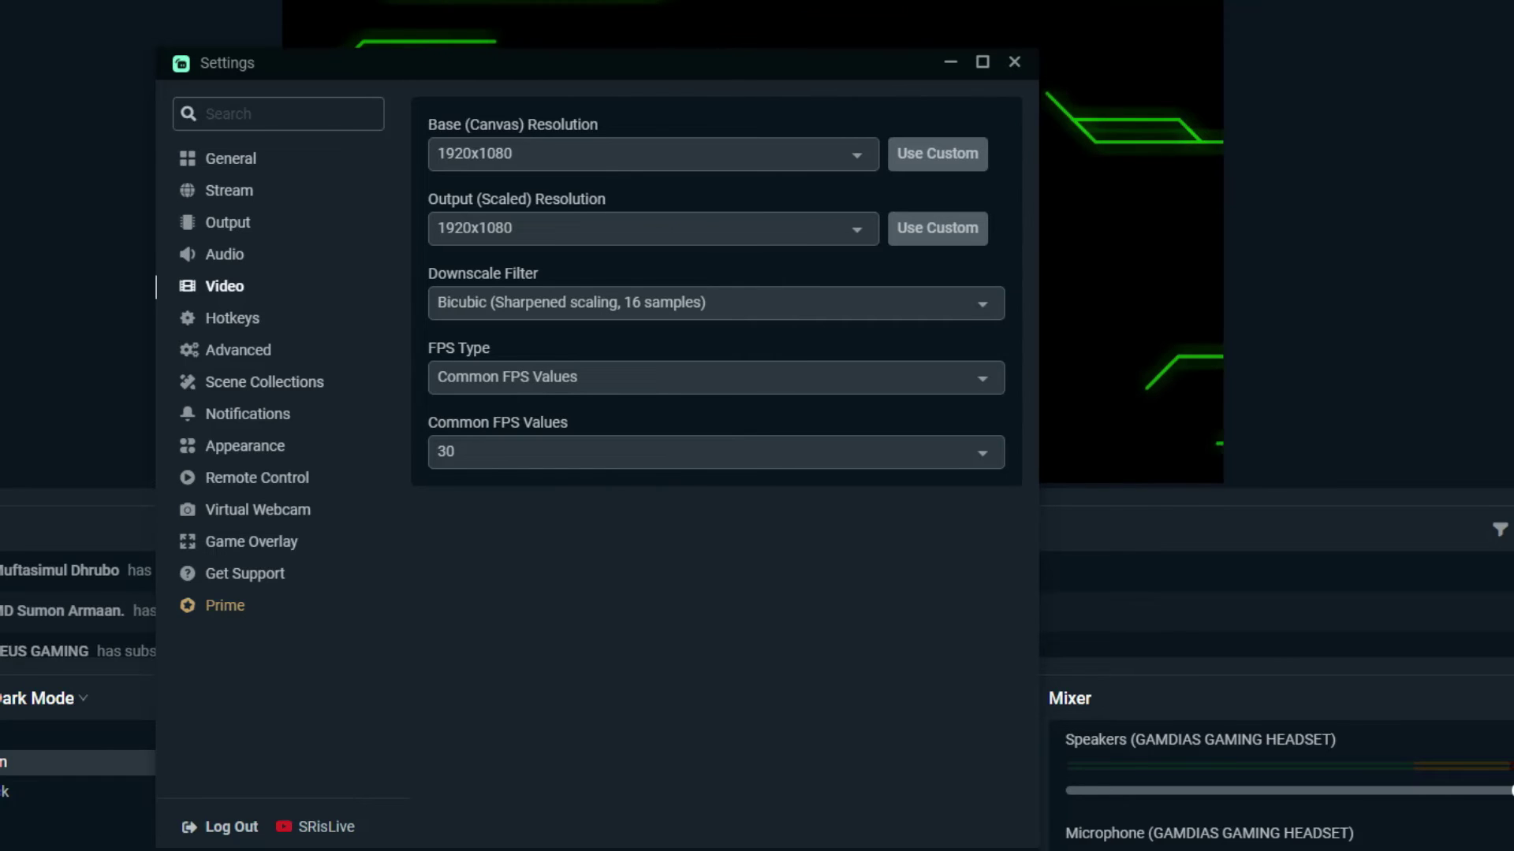
Set the output (scaled) resolution to 1920x1080
left_click(653, 228)
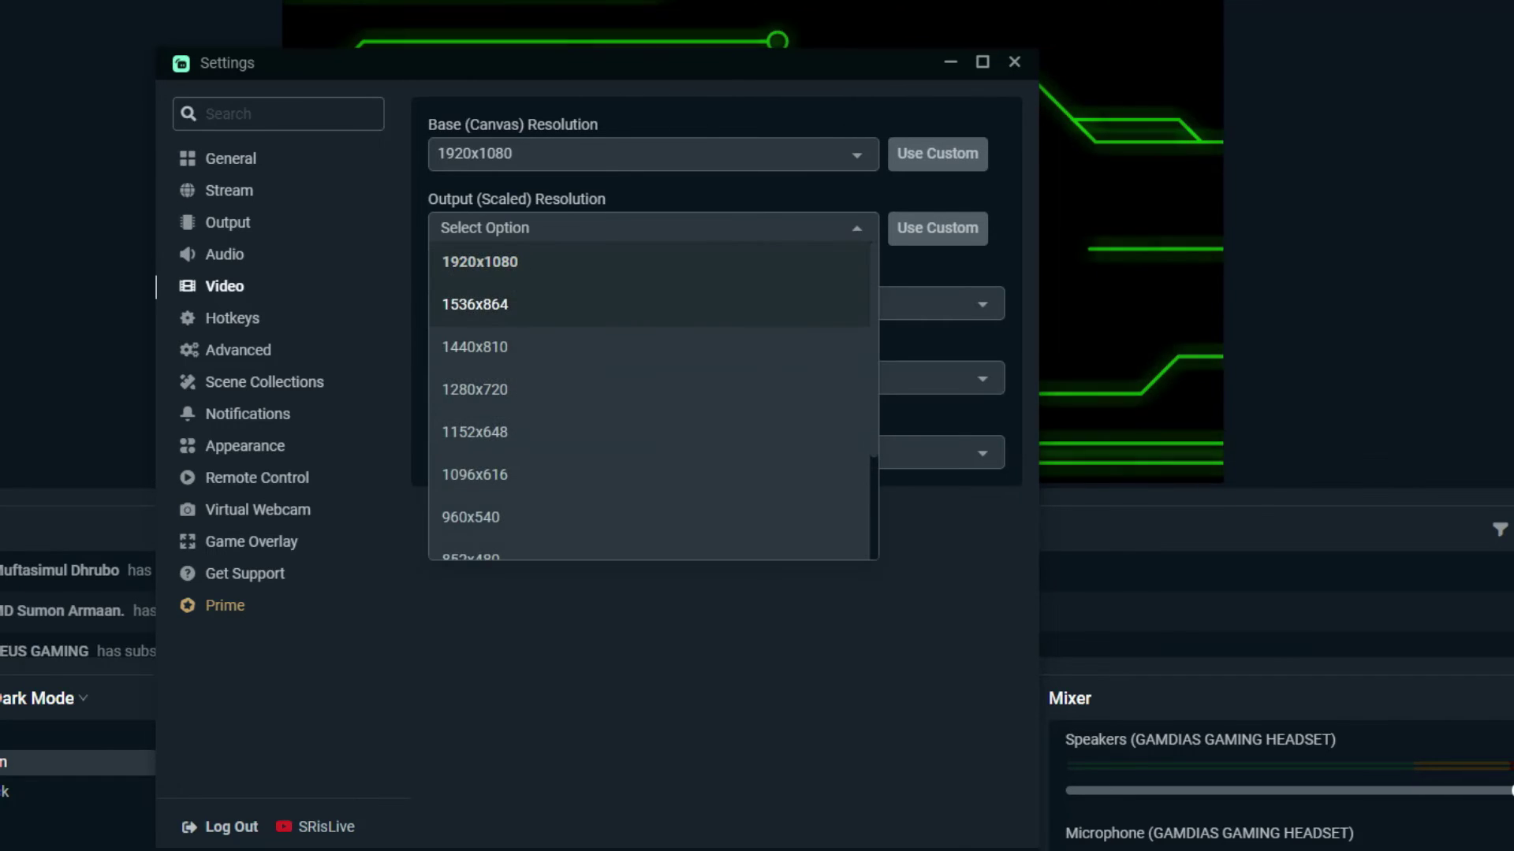
key("Up")
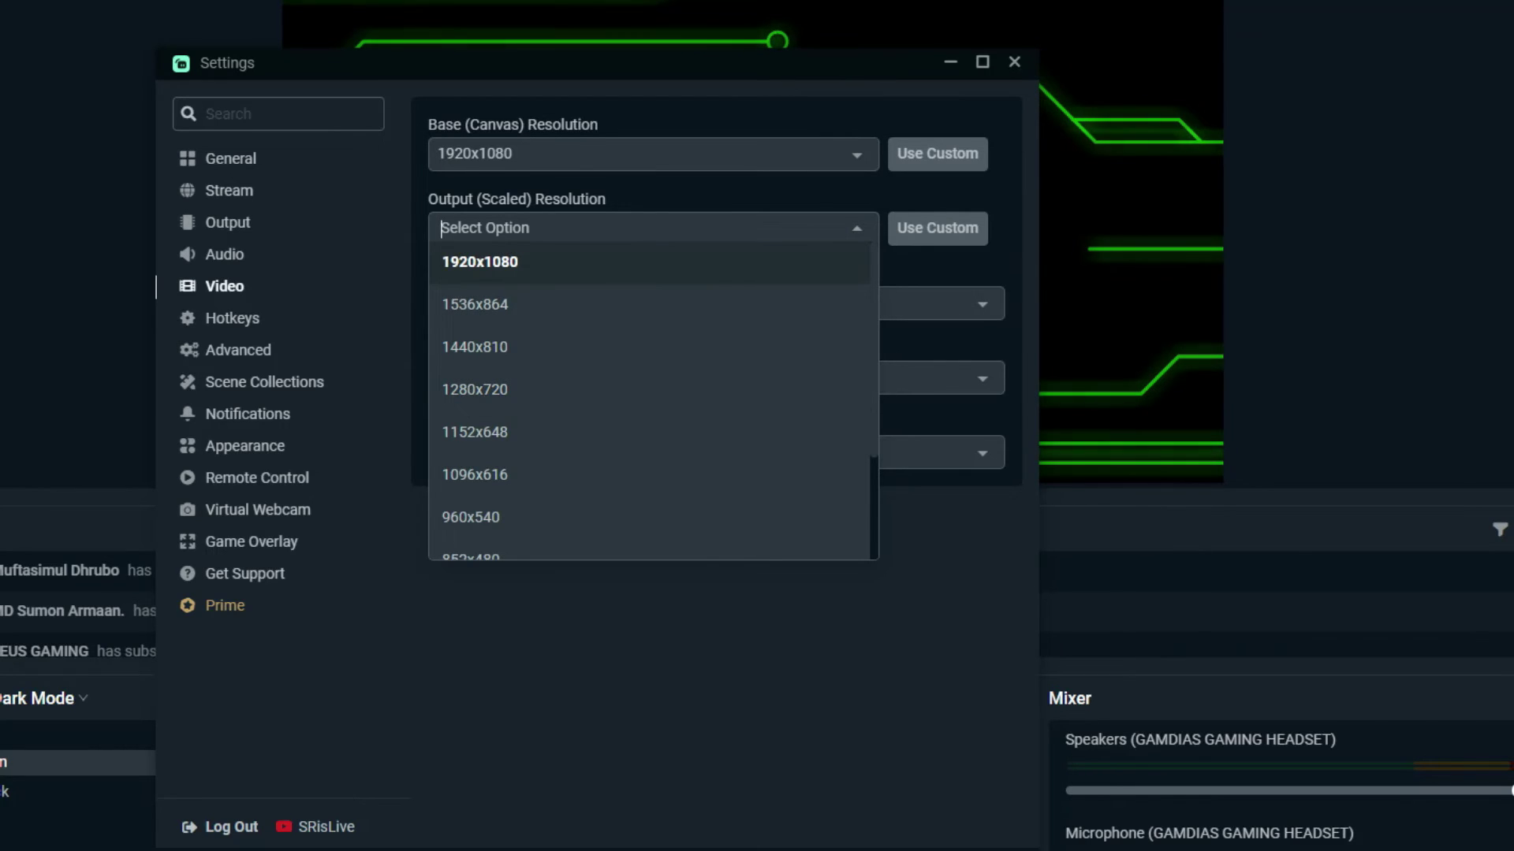
key("Return")
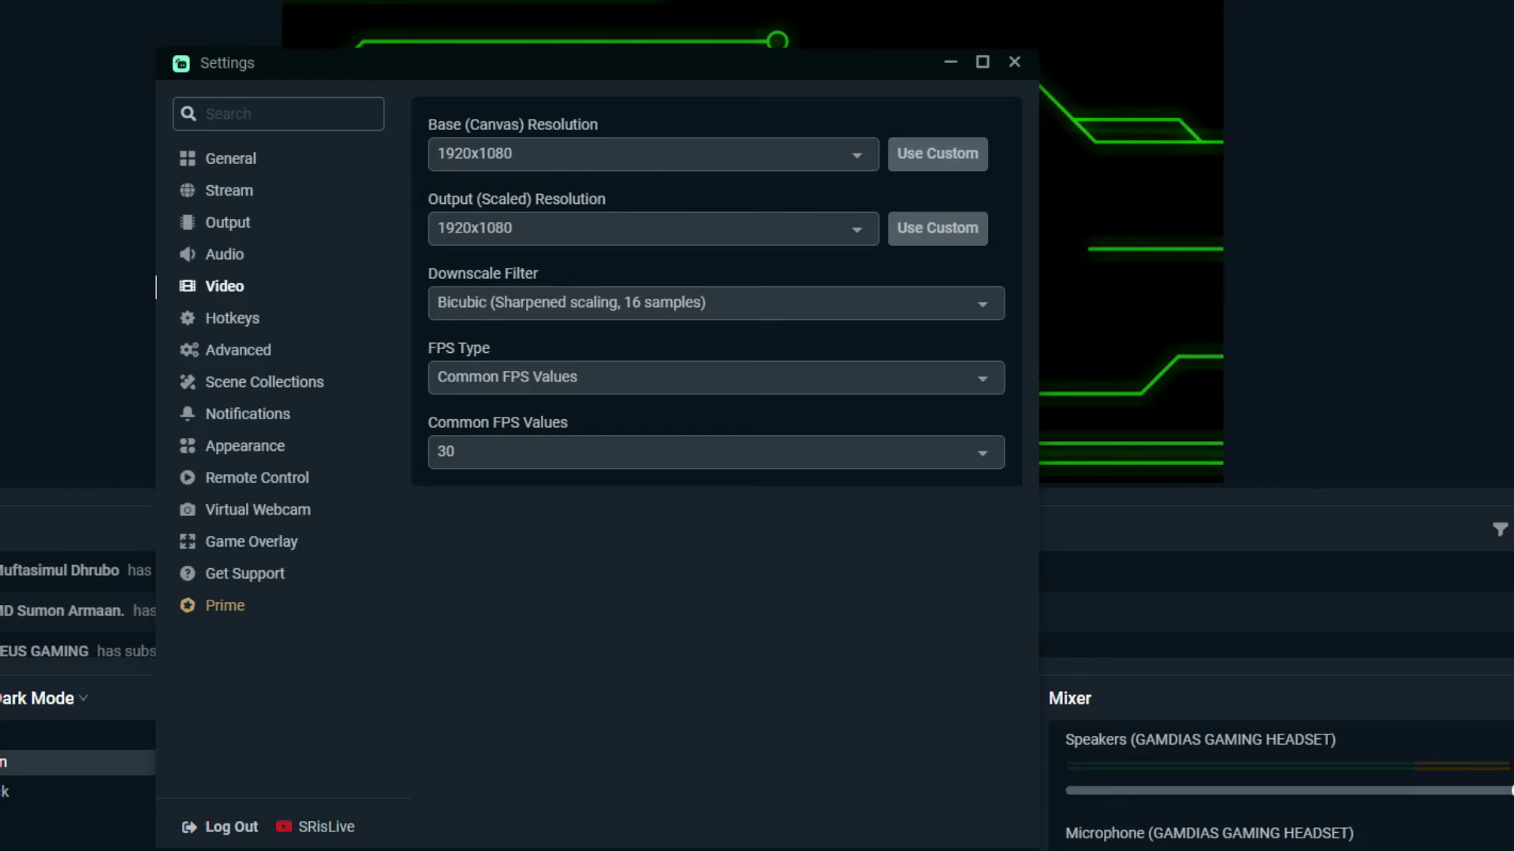
Set the common FPS value to 30 and look briefly at the hotkey settings
left_click(441, 451)
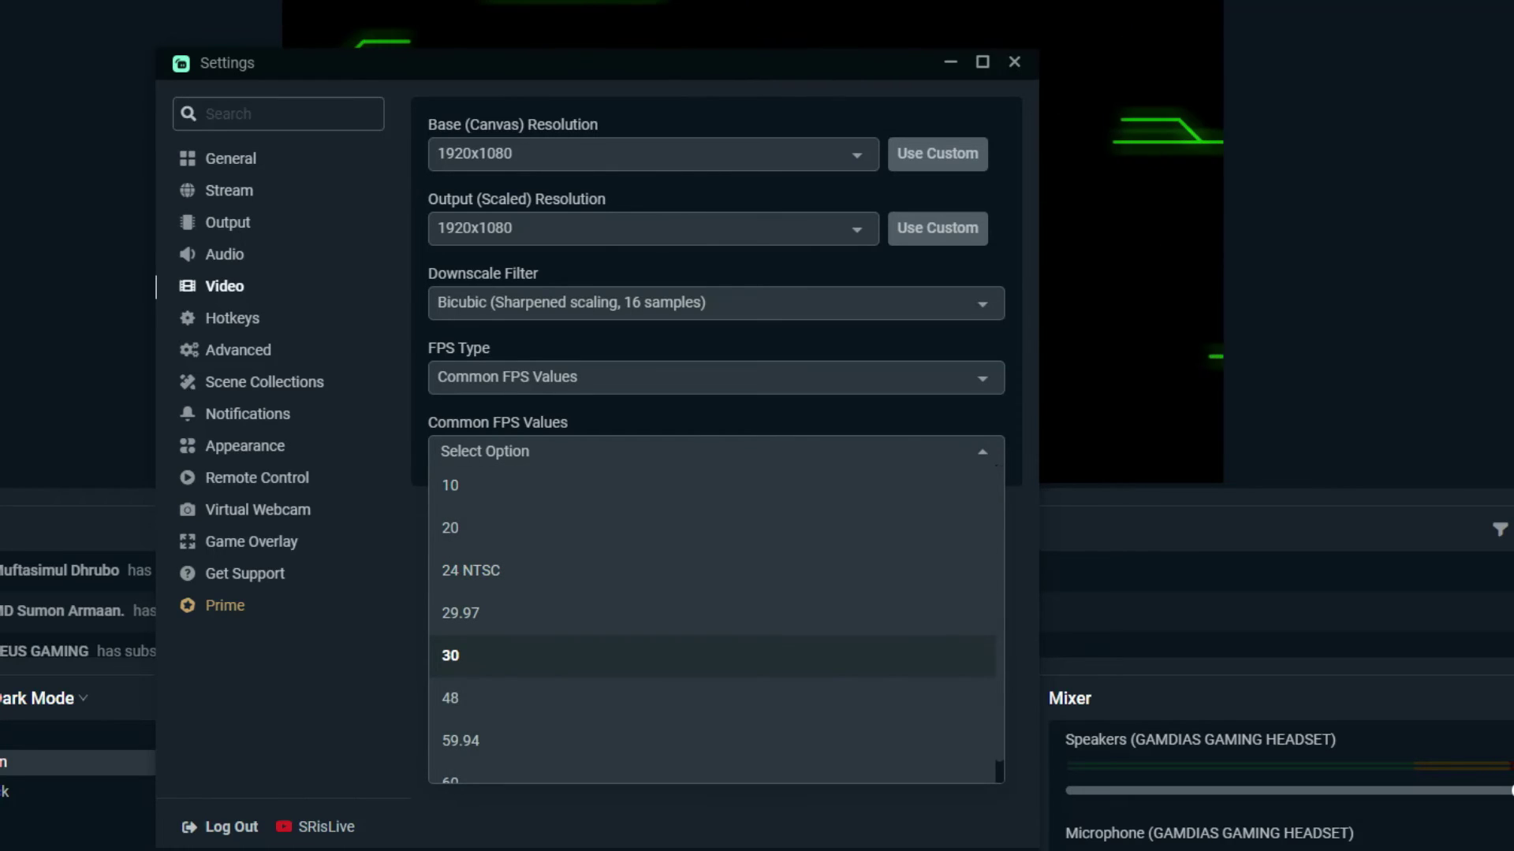
left_click(450, 655)
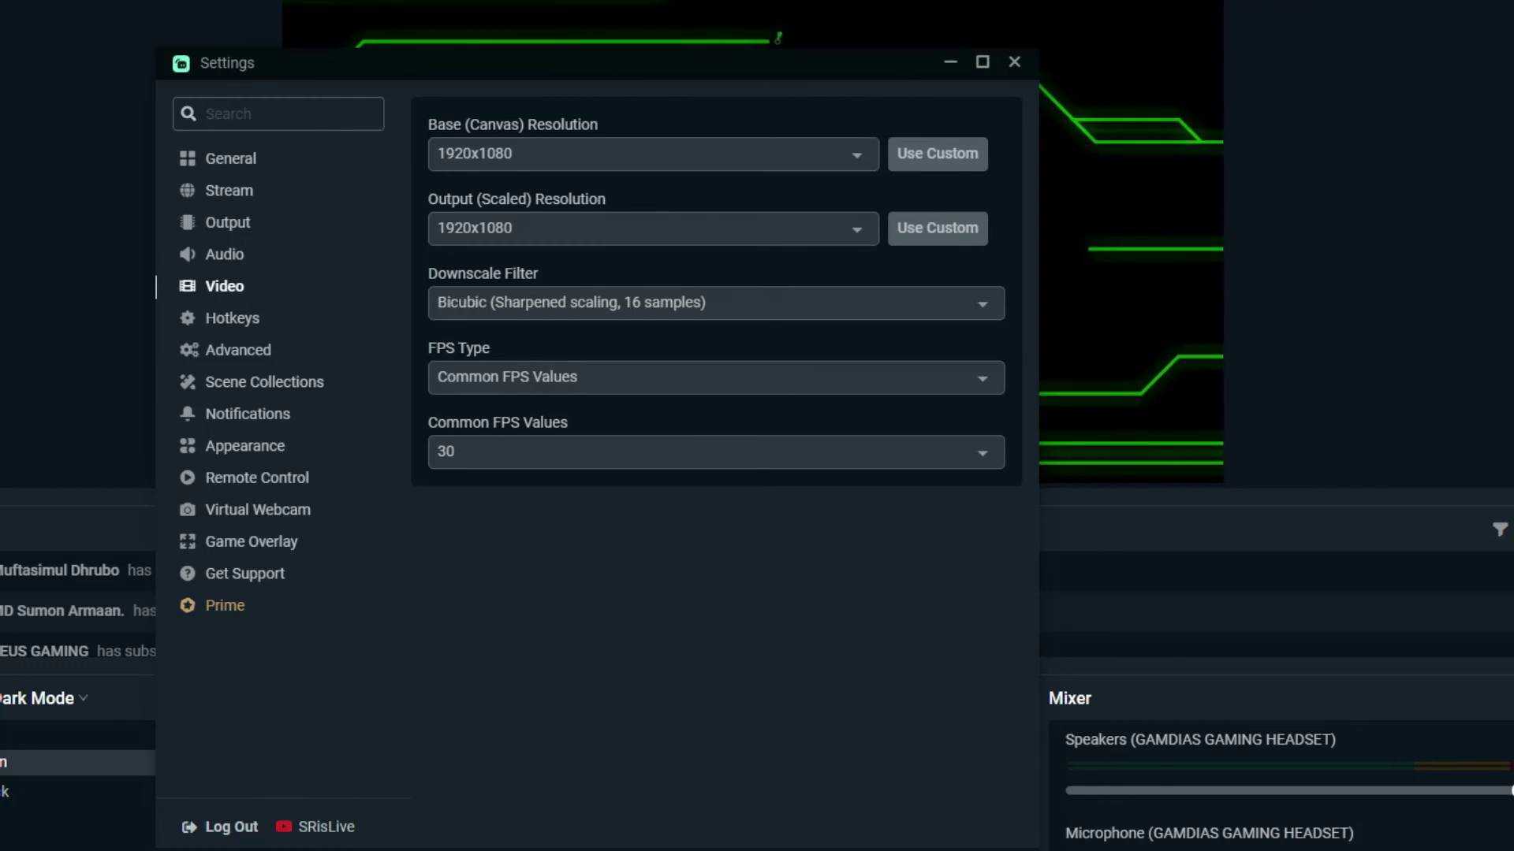
left_click(473, 452)
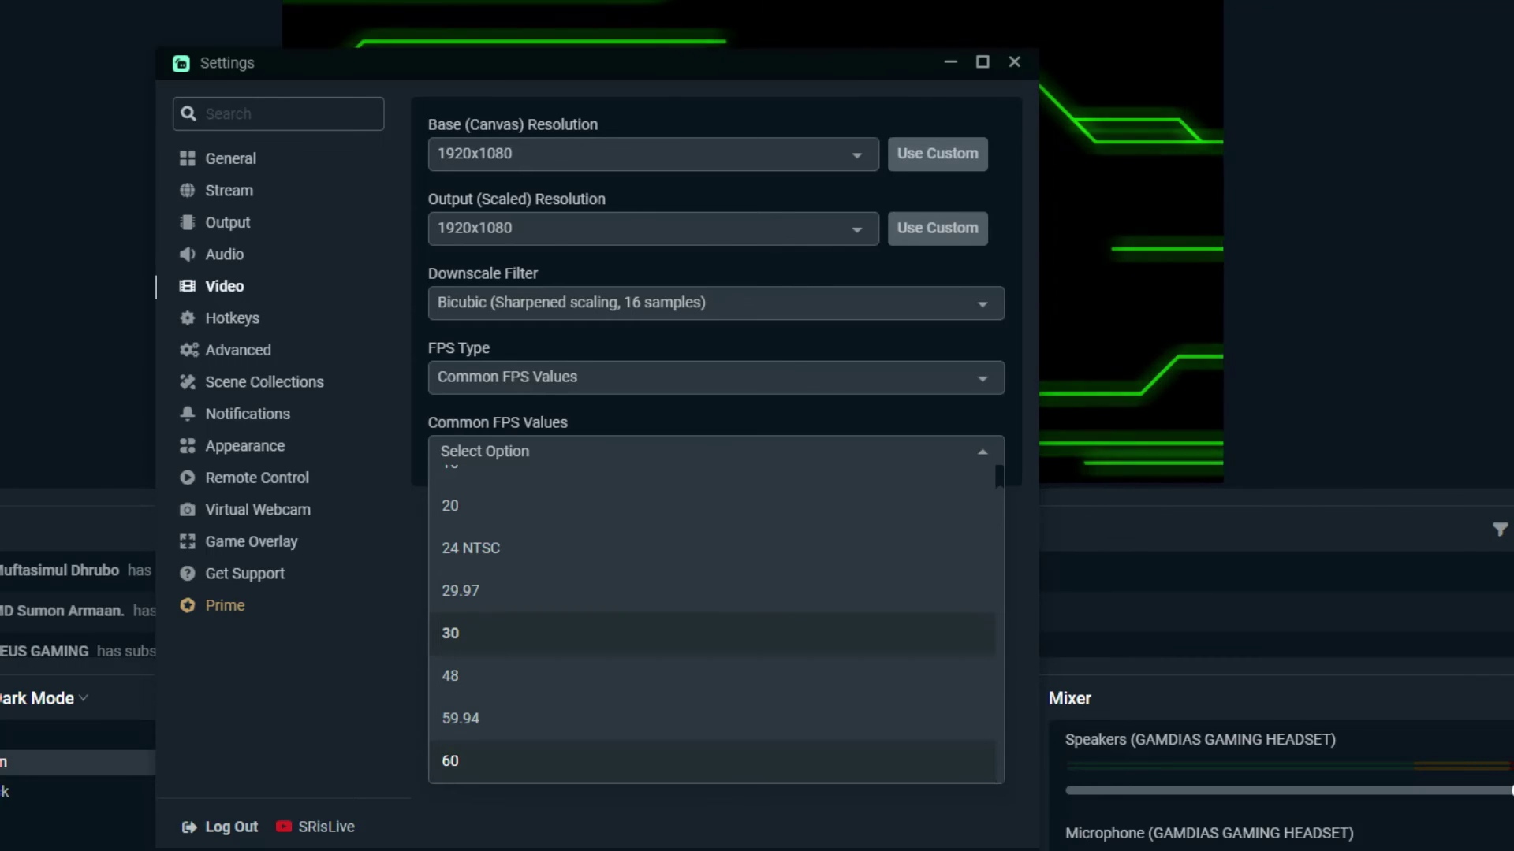
left_click(450, 633)
left_click(232, 318)
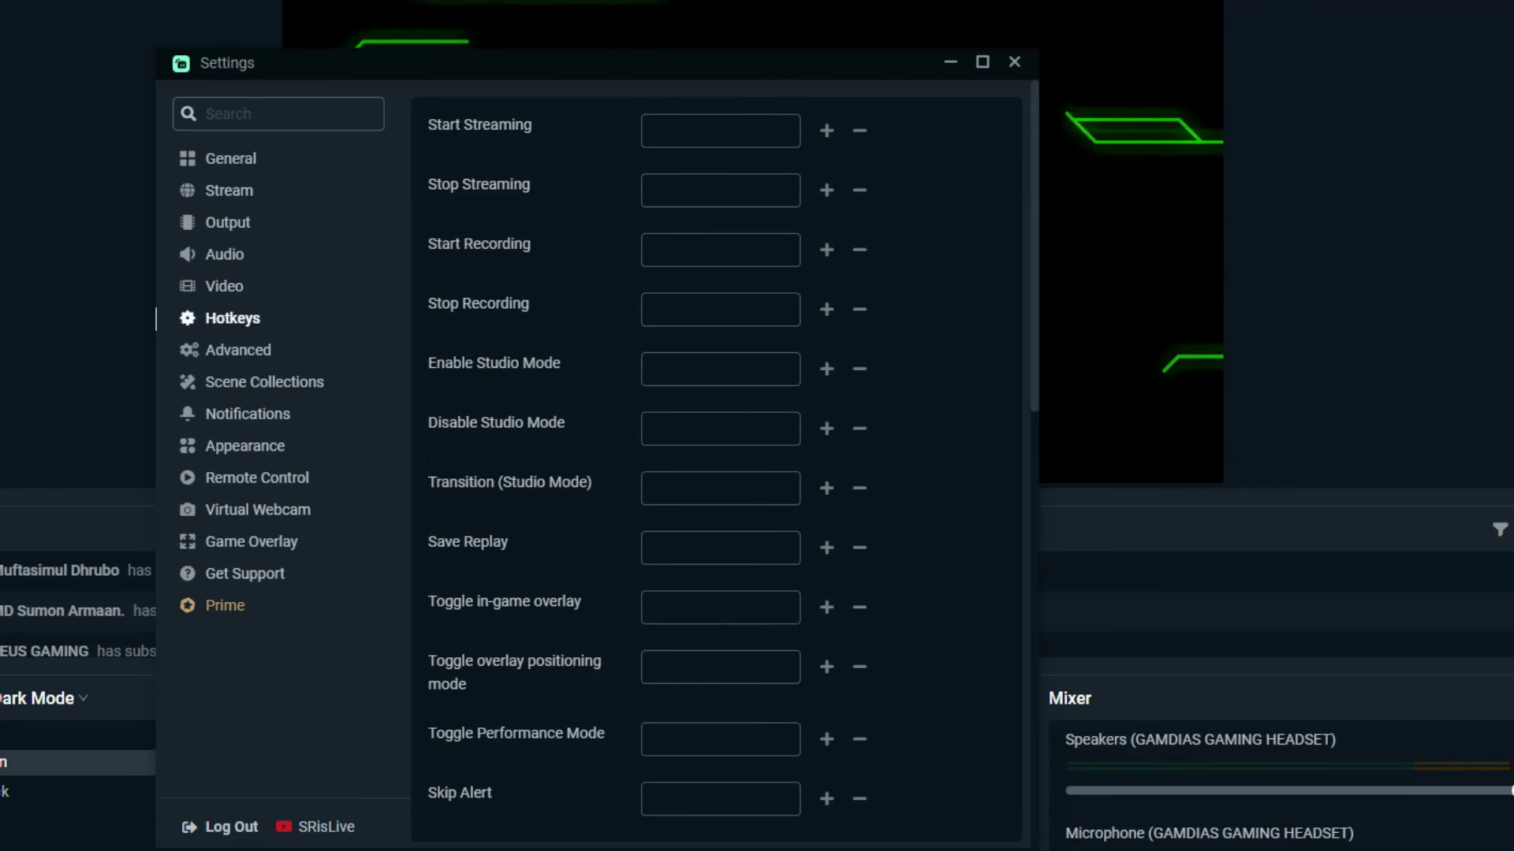
left_click(224, 286)
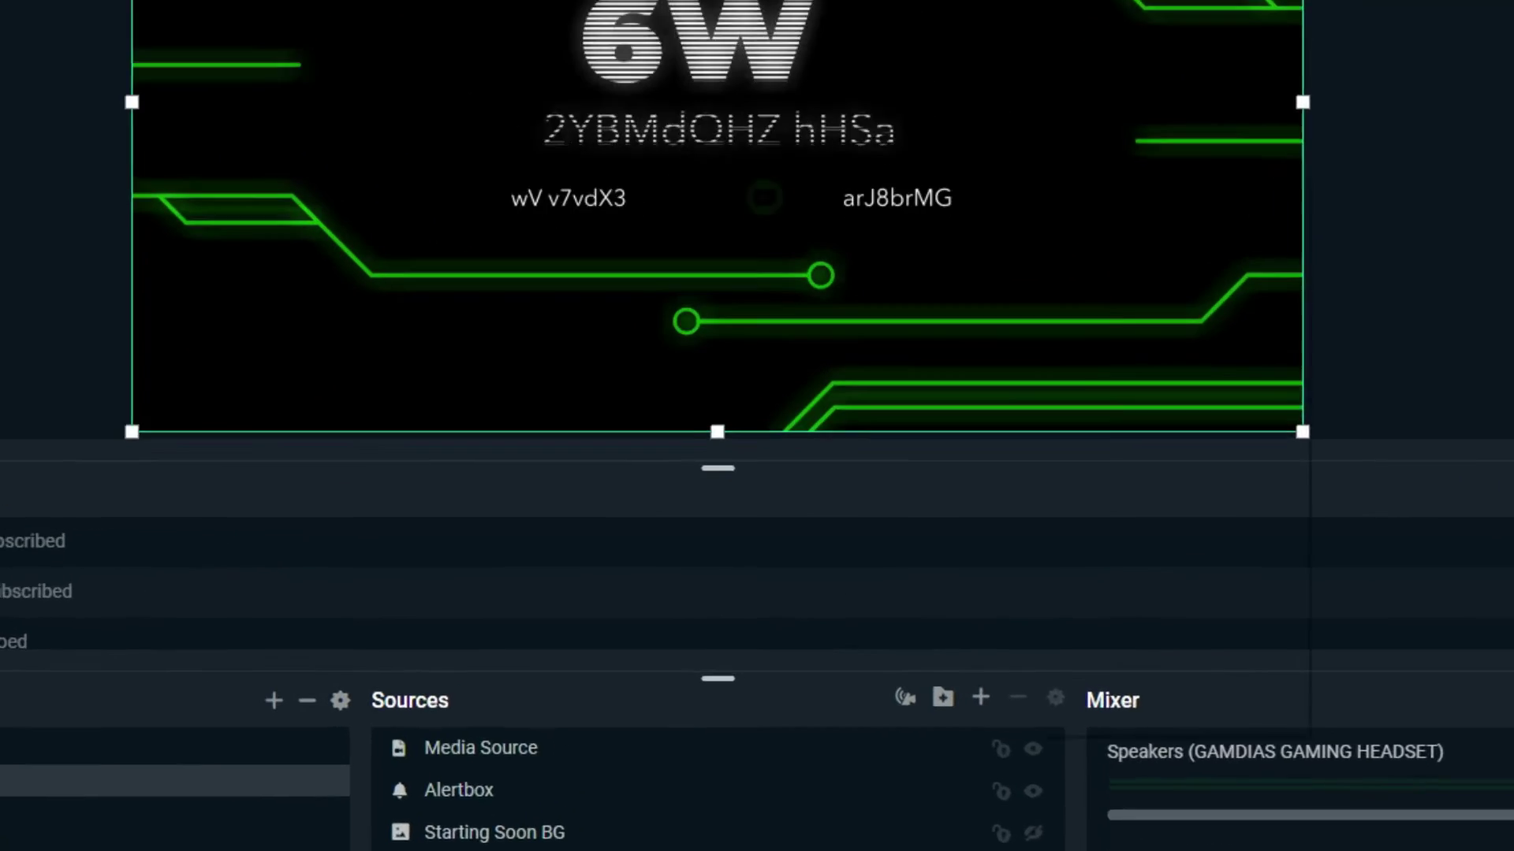
Enable performance mode for the stream preview and close the Streamlabs Desktop window
right_click(996, 315)
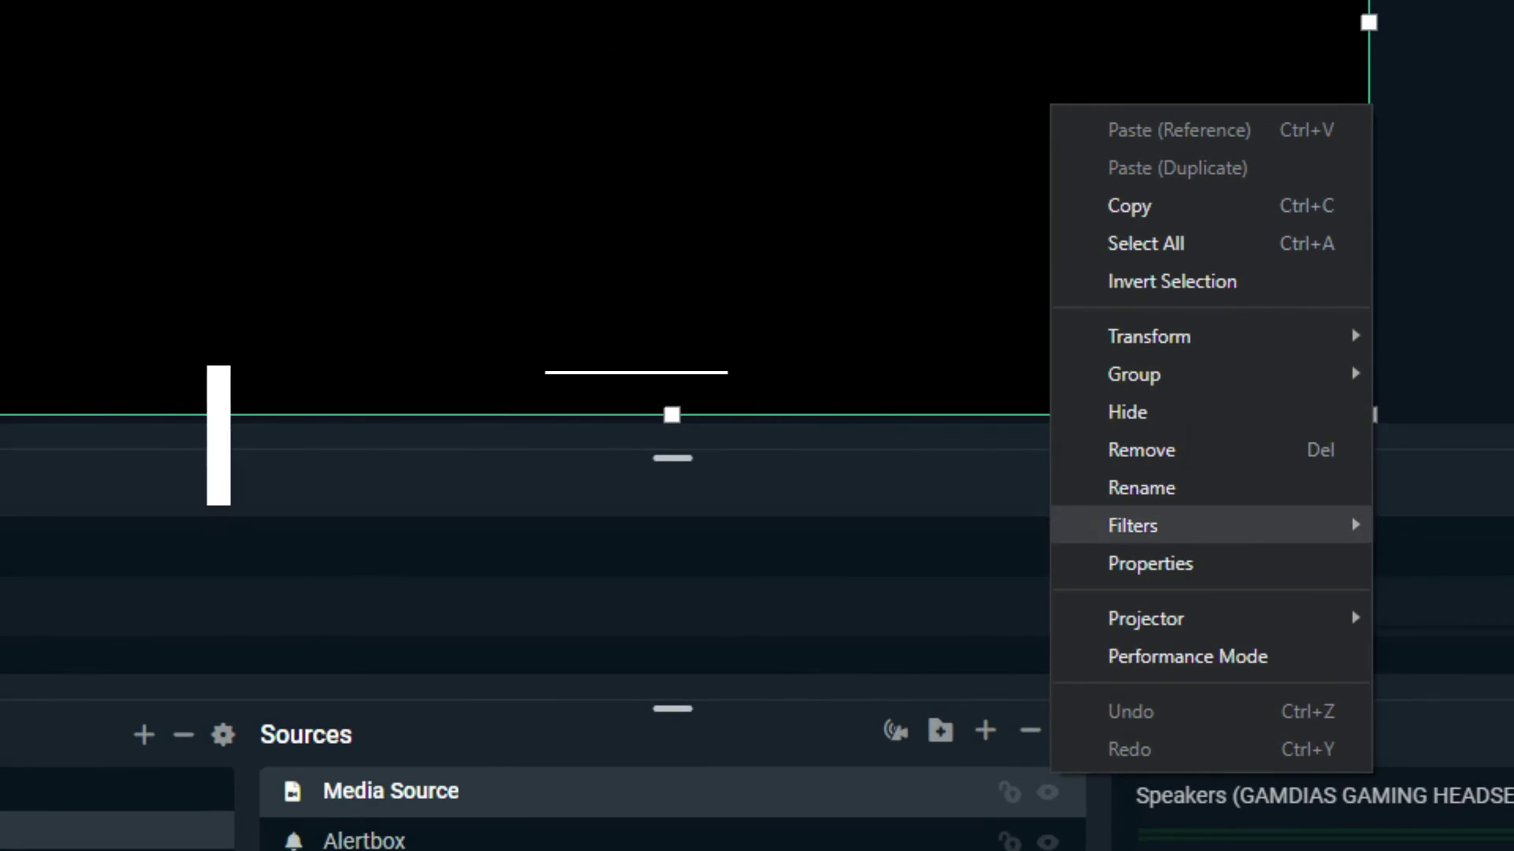
left_click(1187, 657)
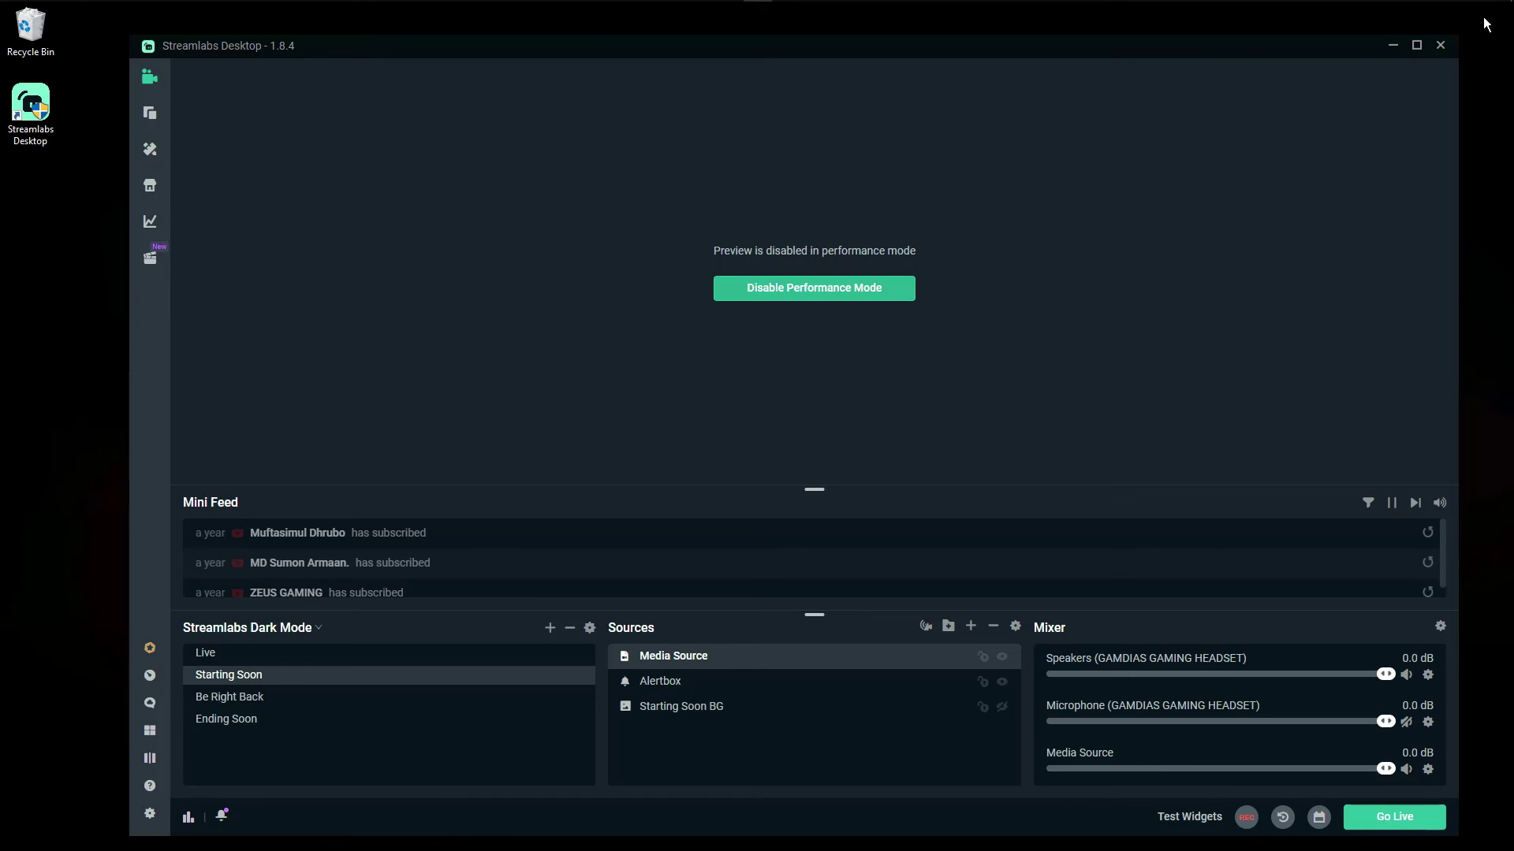
left_click(1439, 45)
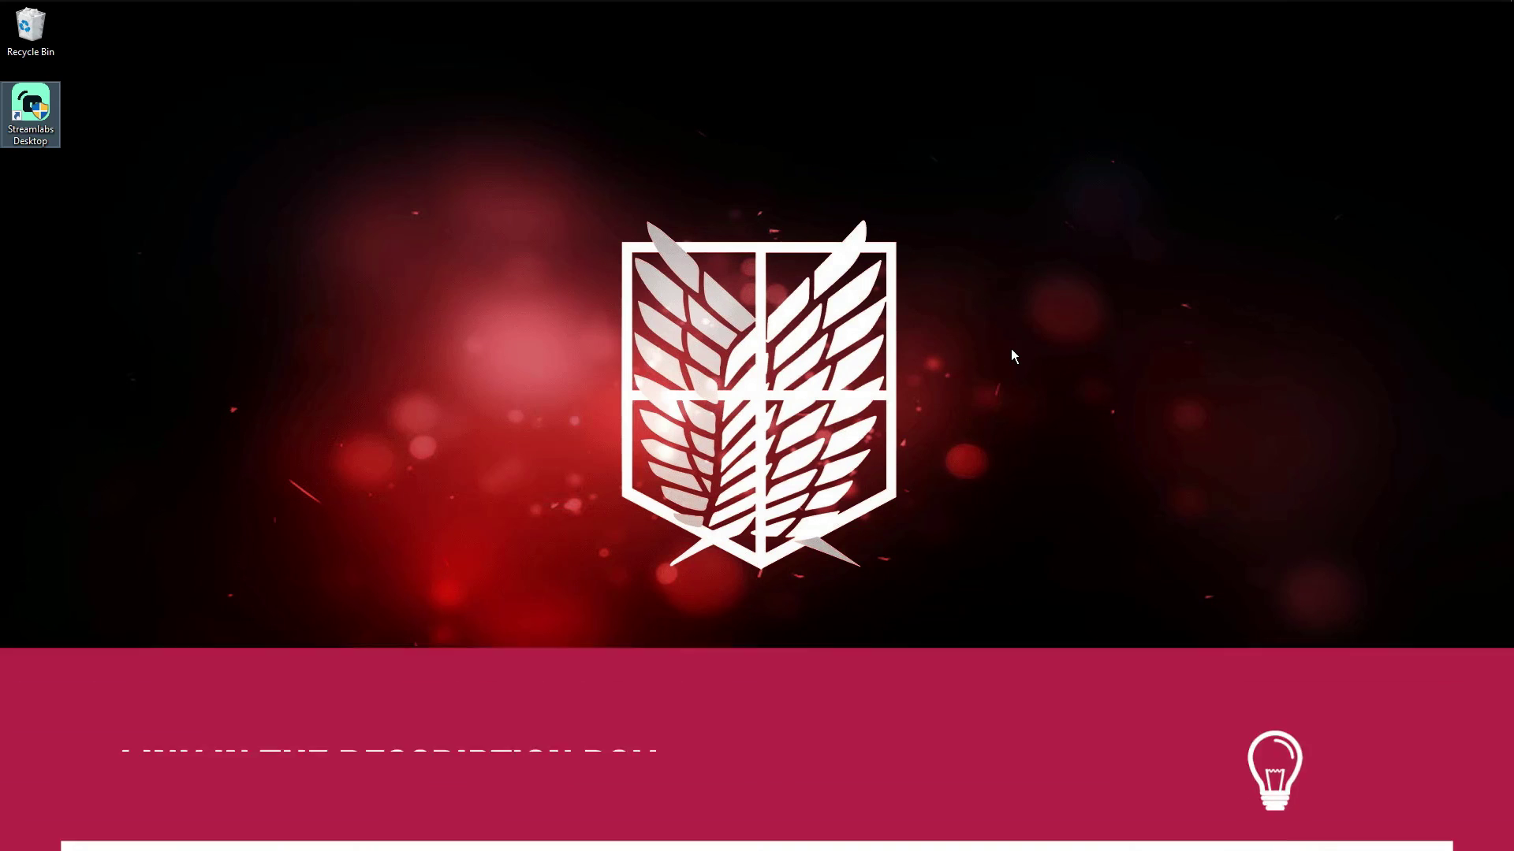
Switch to the browser to view the SRisLive YouTube channel page and minimize the window
left_click(614, 10)
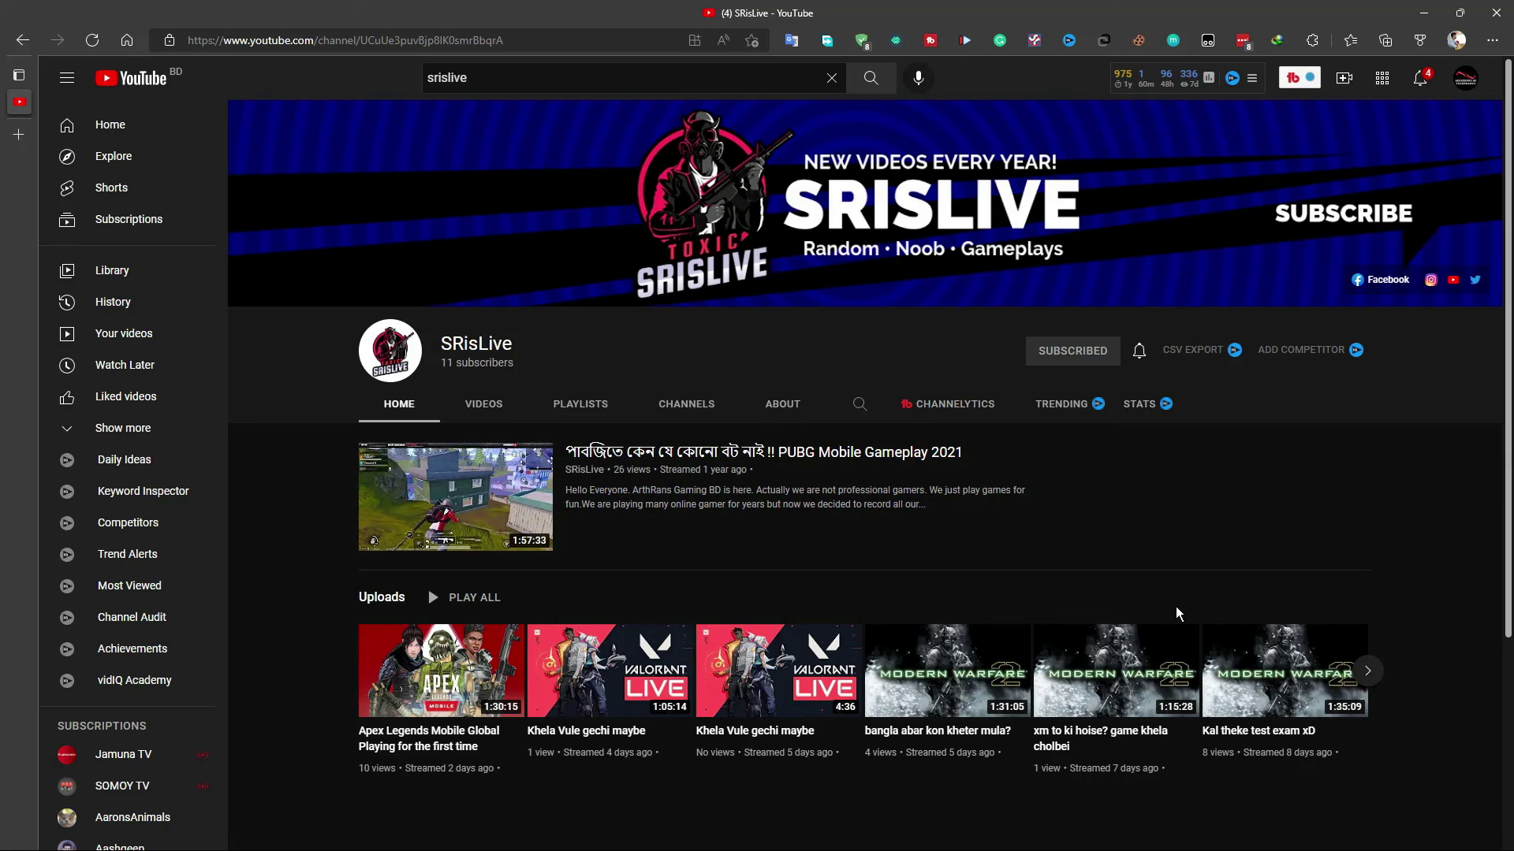
left_click(1423, 13)
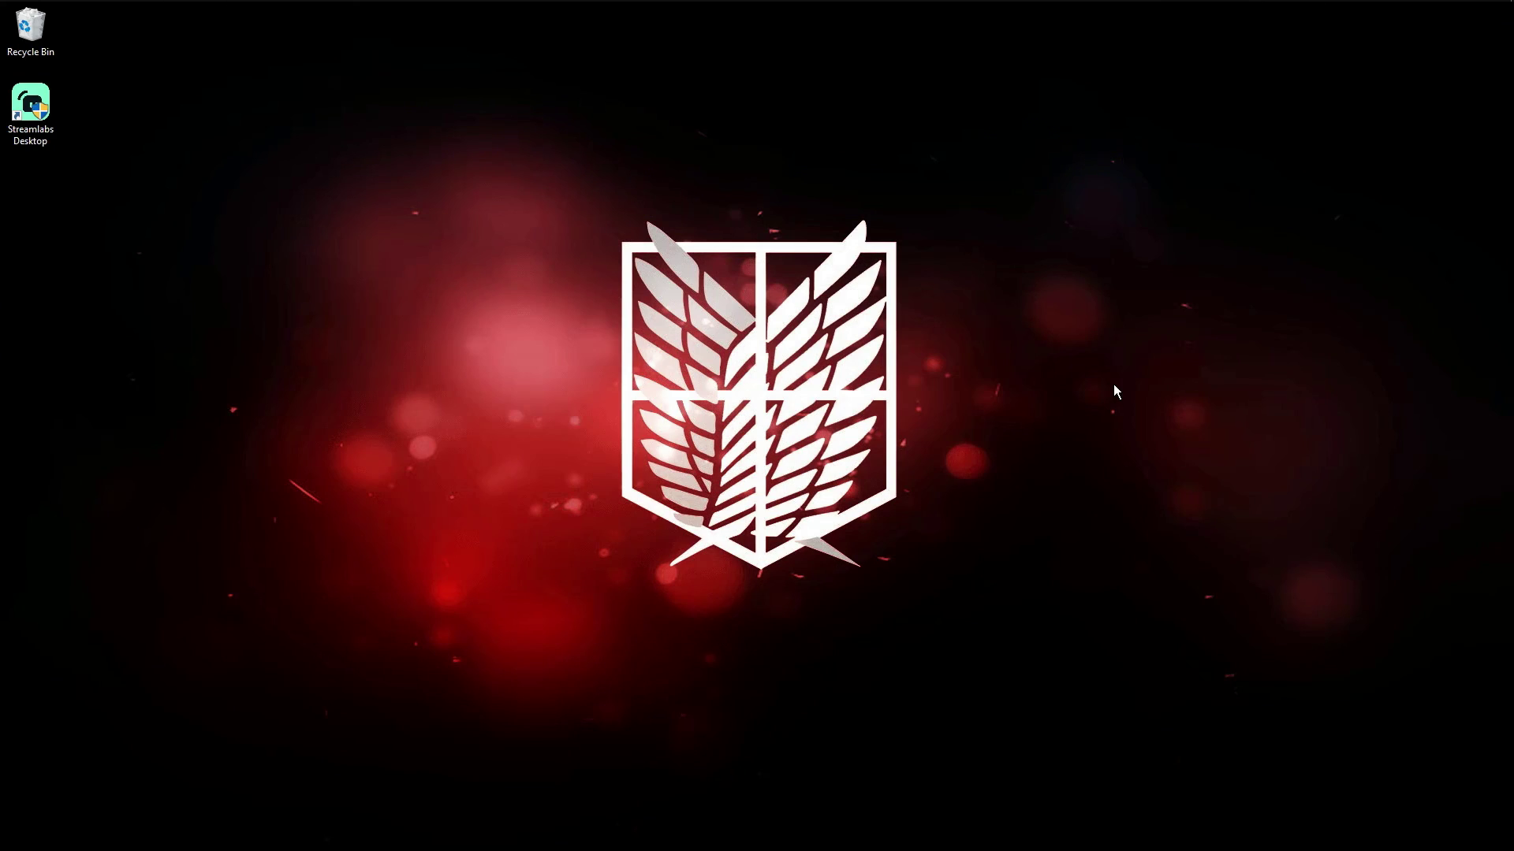